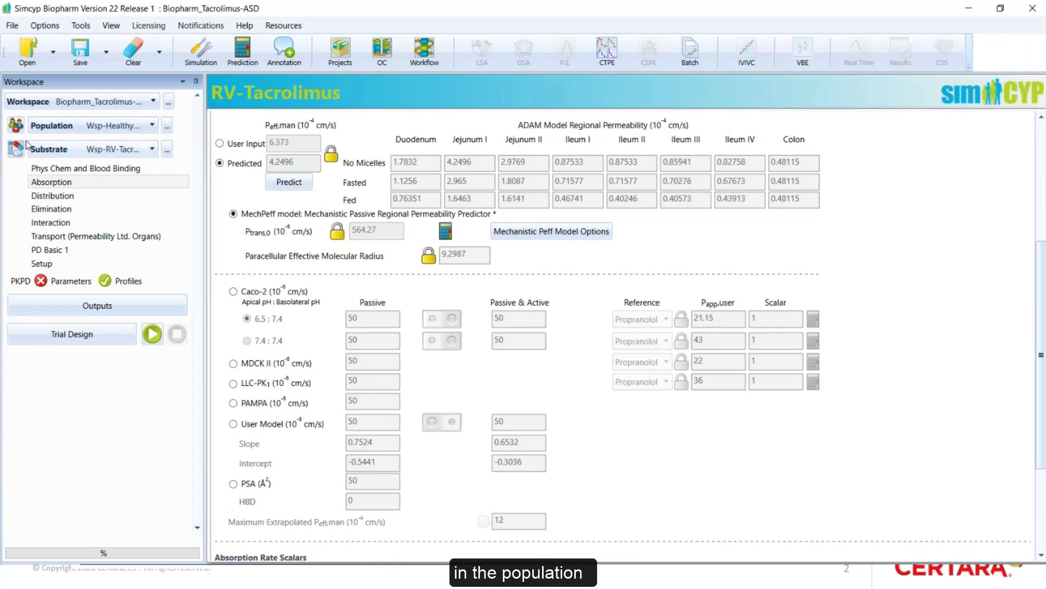
# Review the Healthy Volunteers population, checking the available population libraries and its demographic and GI tract parameters
pyautogui.click(14, 127)
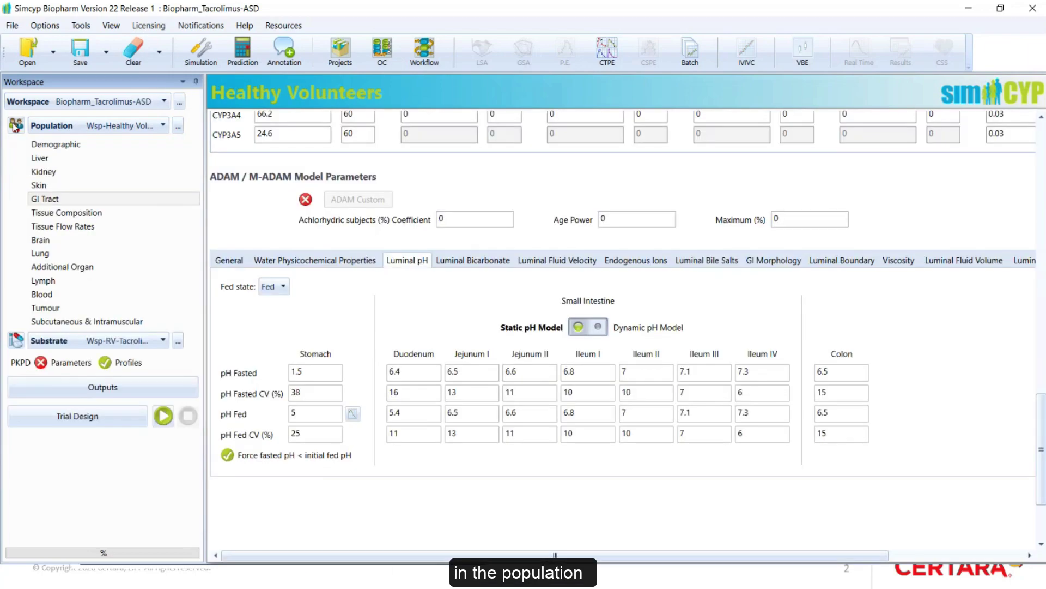
pyautogui.click(102, 128)
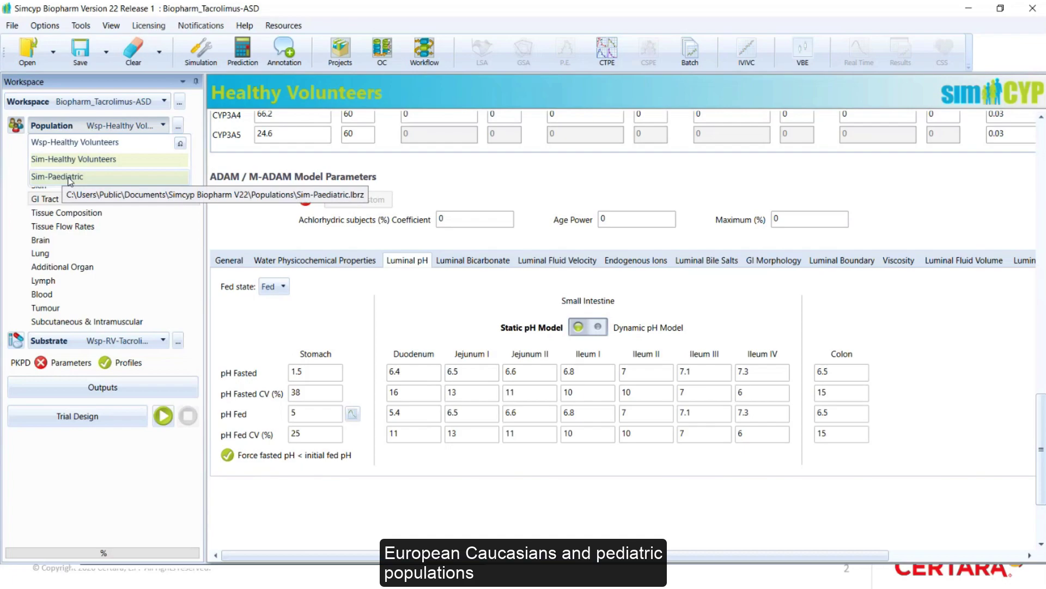
pyautogui.press('Escape')
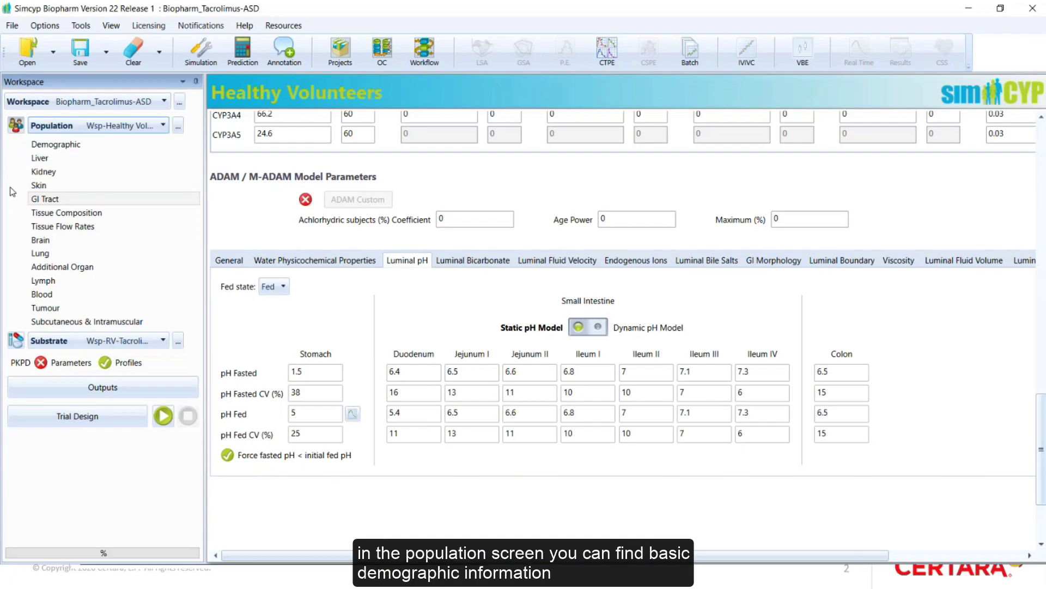
pyautogui.click(116, 145)
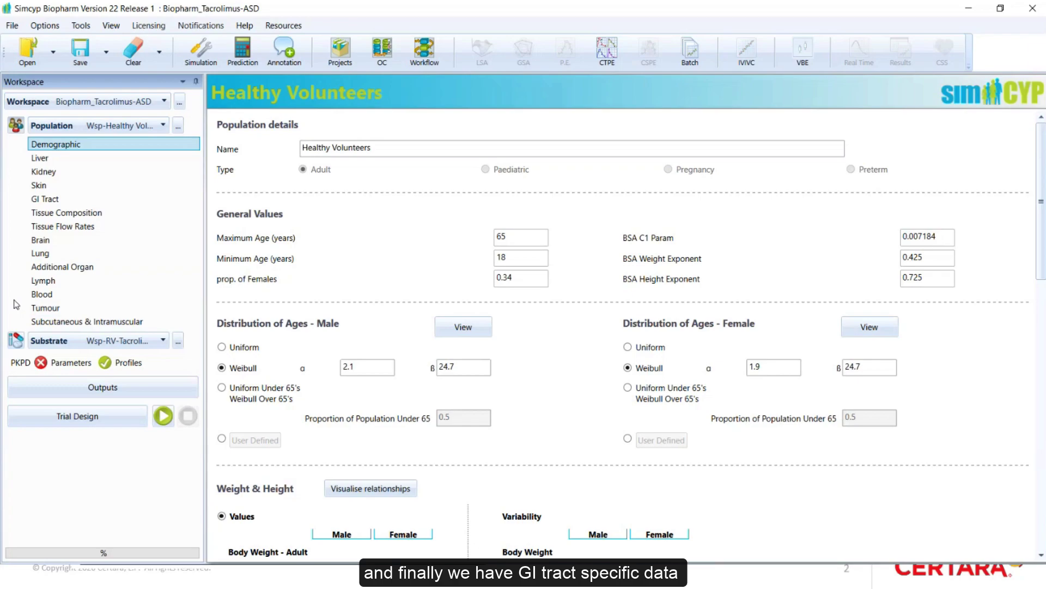
pyautogui.click(128, 203)
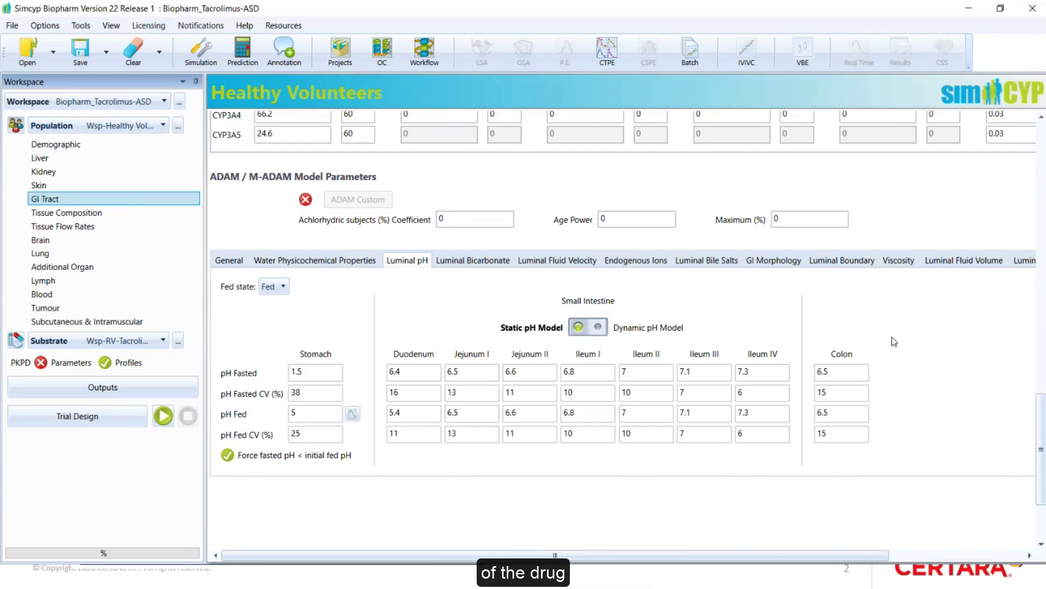
# Set the substrate's compound type to Neutral in its physicochemical properties
pyautogui.click(16, 341)
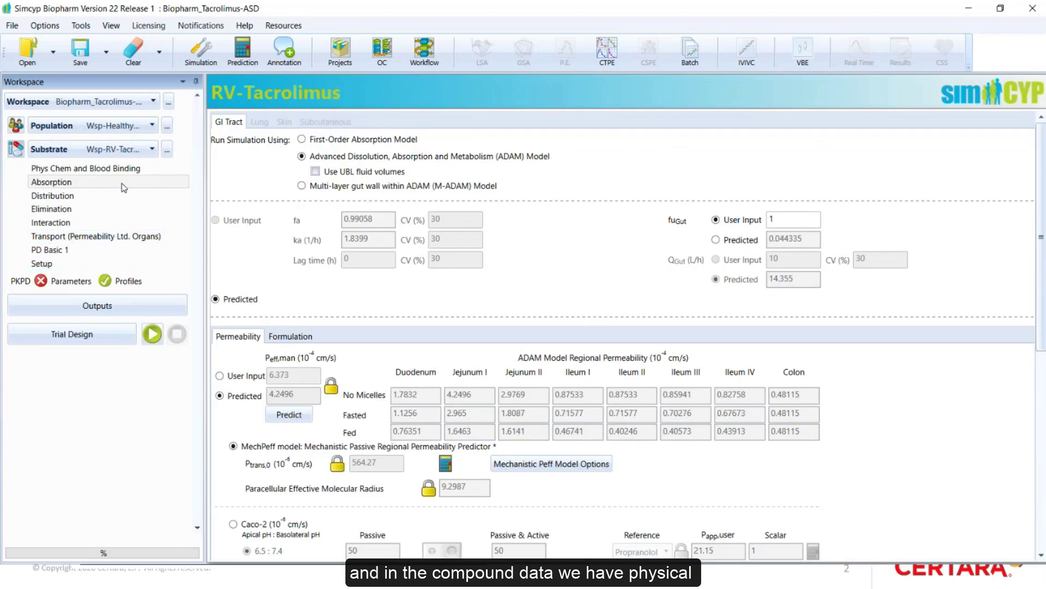
pyautogui.click(121, 172)
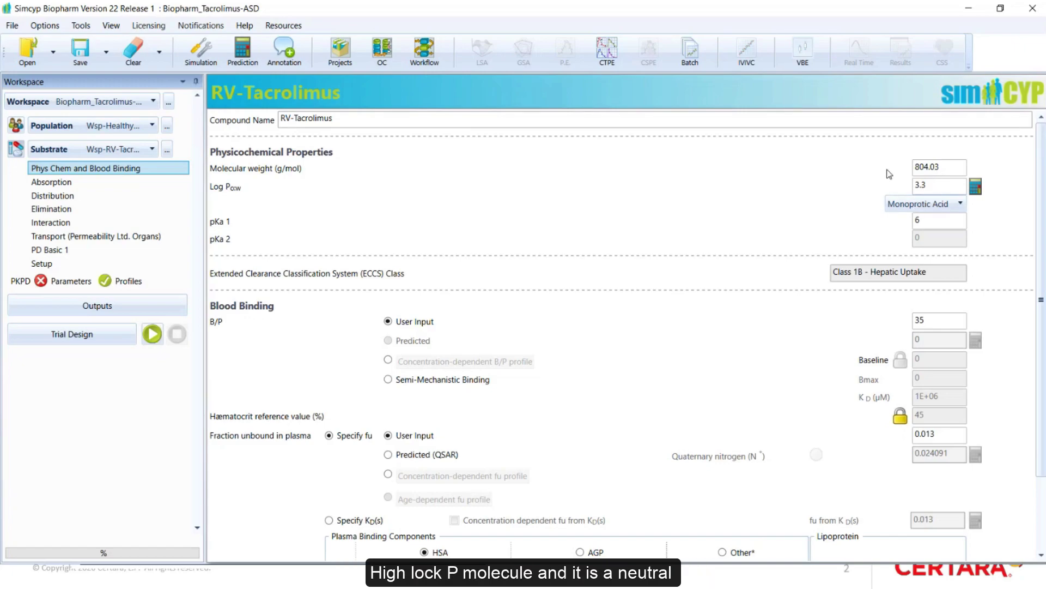
pyautogui.click(908, 206)
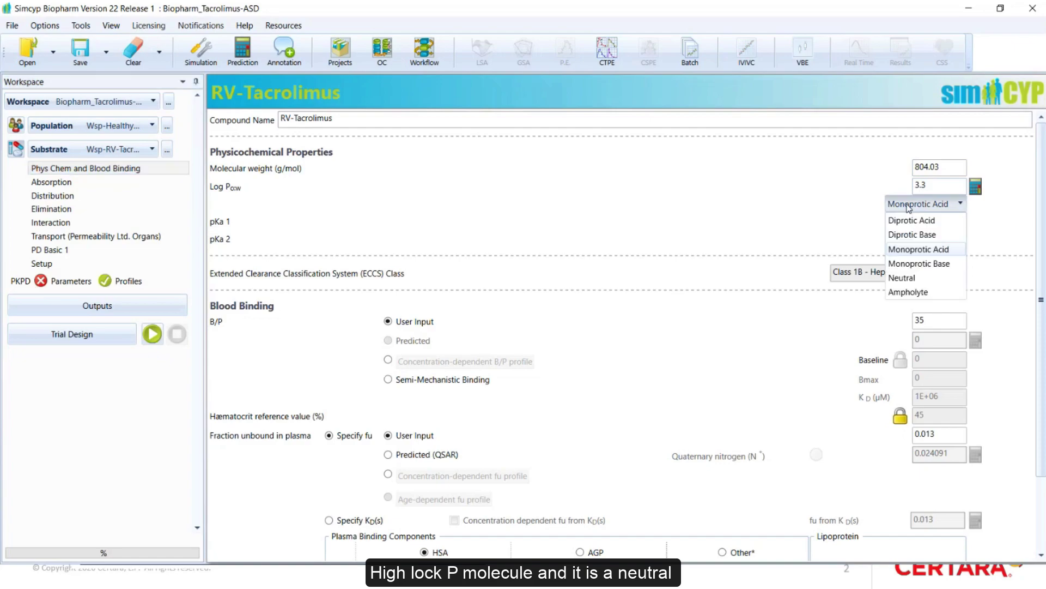
pyautogui.click(907, 280)
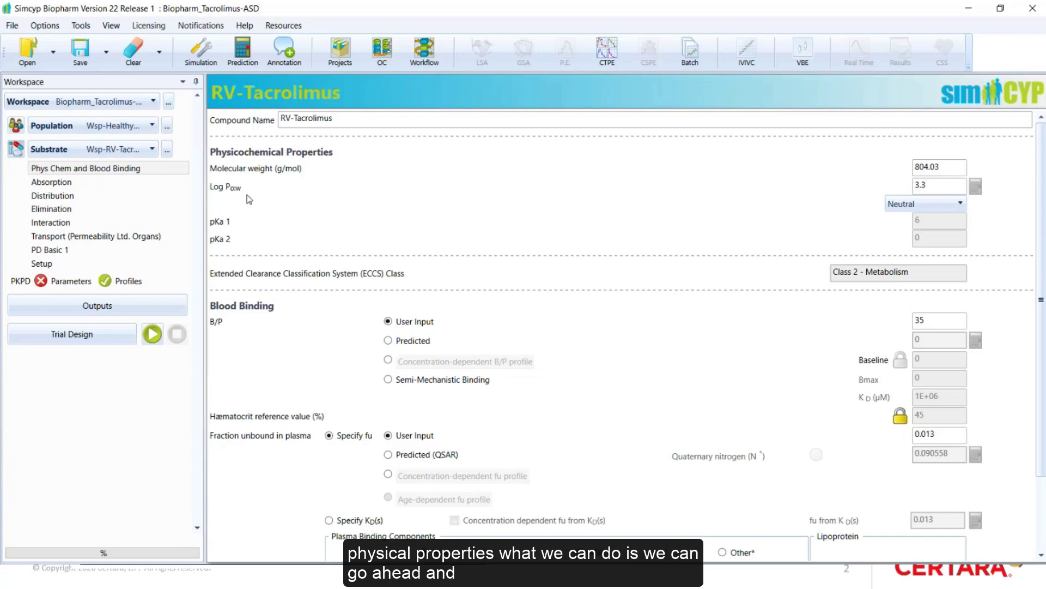
# Examine the substrate's absorption settings, covering the ADAM model choice and the available permeability prediction options
pyautogui.click(109, 181)
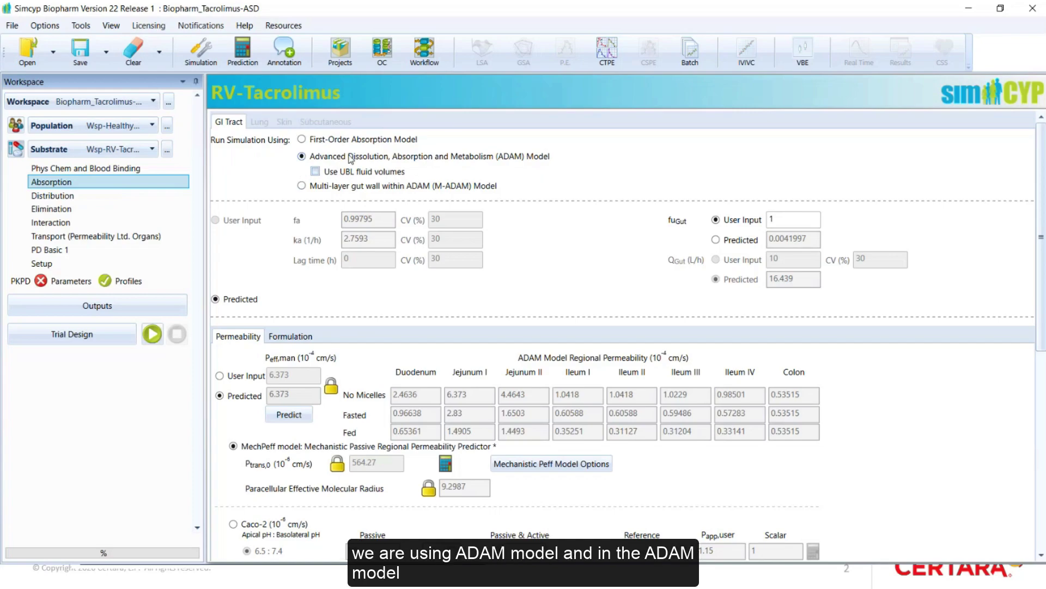
pyautogui.scroll(-3, 241, 249)
pyautogui.scroll(-2, 242, 252)
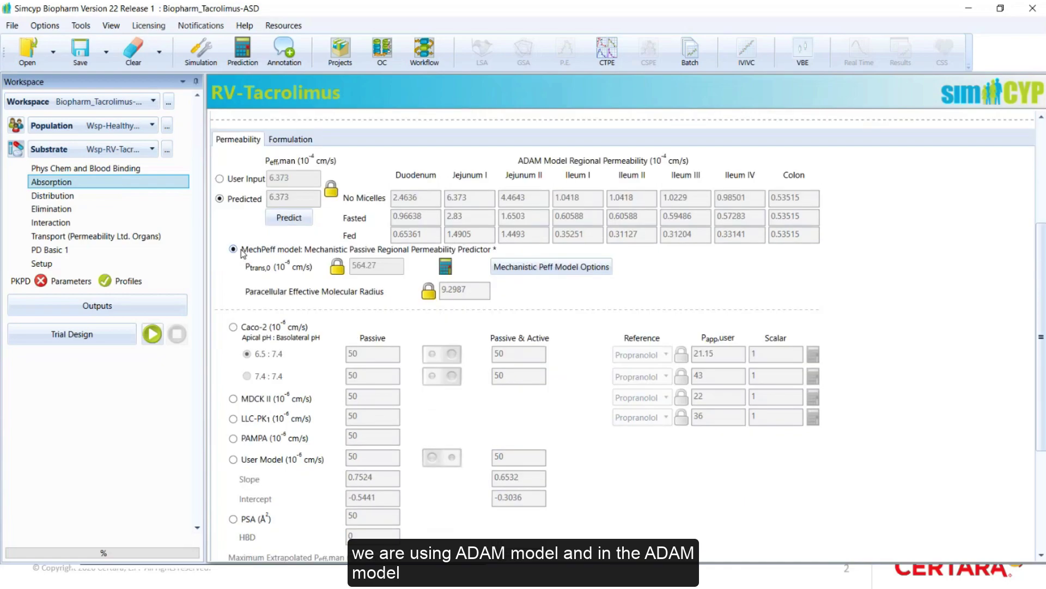
pyautogui.scroll(1, 242, 252)
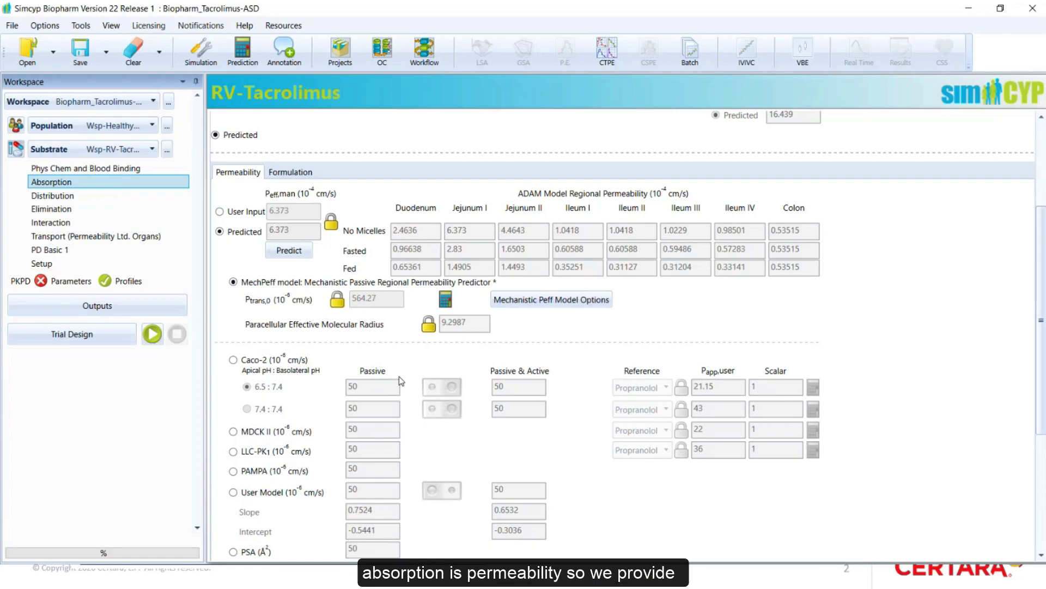
pyautogui.scroll(-3, 489, 443)
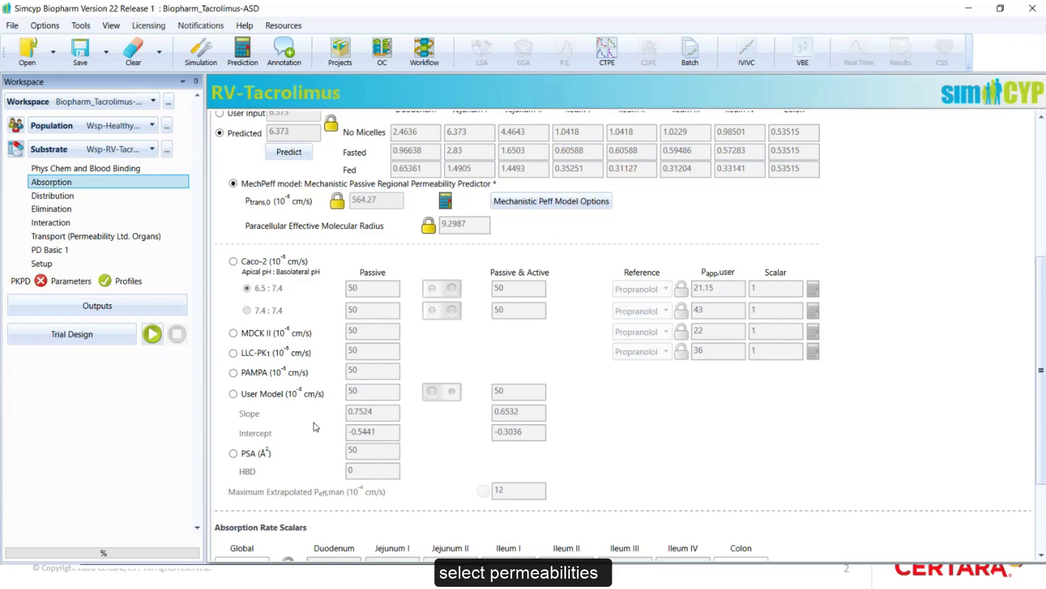
pyautogui.scroll(3, 359, 371)
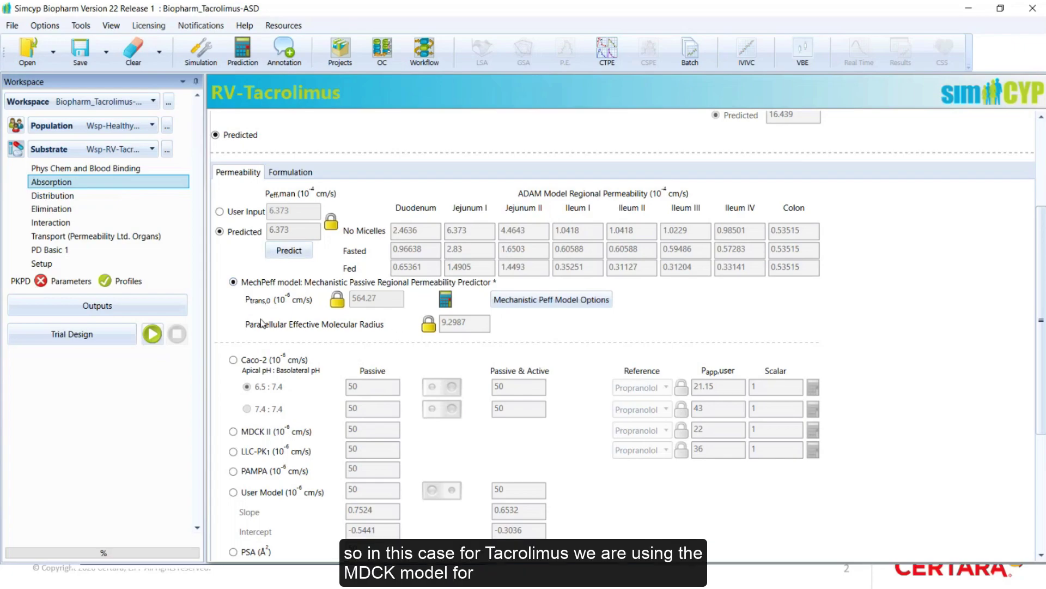
# Examine the substrate's formulation type and its general diffusion layer model settings, including the fractions of the two solid states in the dose
pyautogui.click(313, 173)
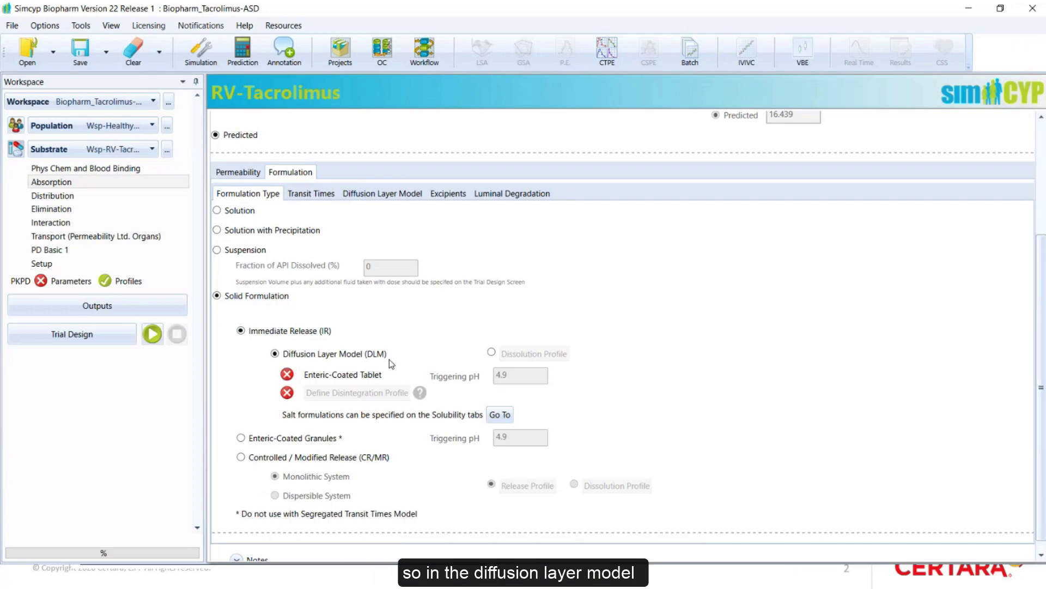
pyautogui.click(381, 198)
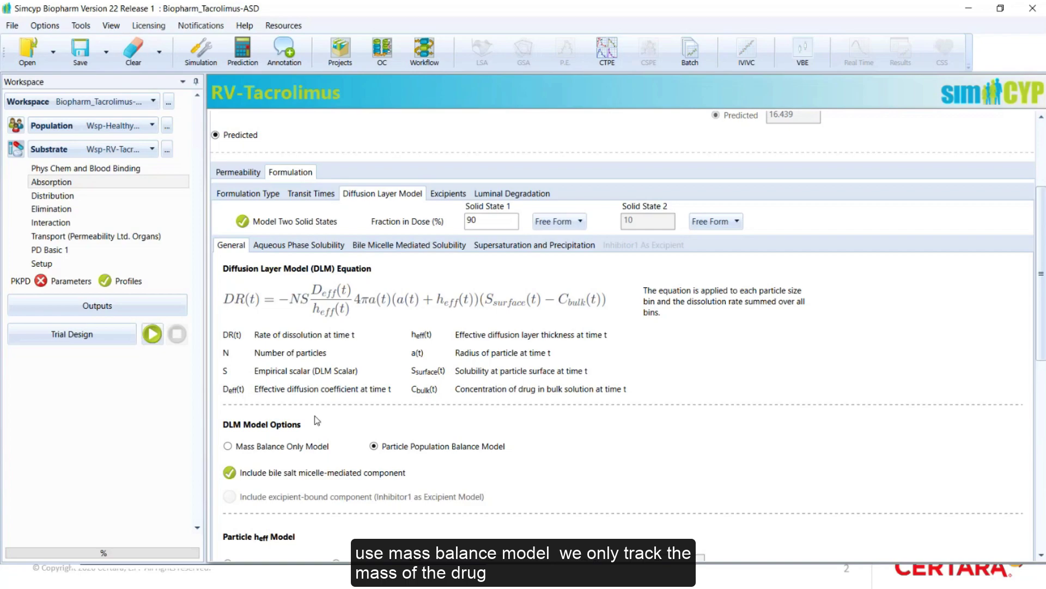
pyautogui.moveTo(323, 476)
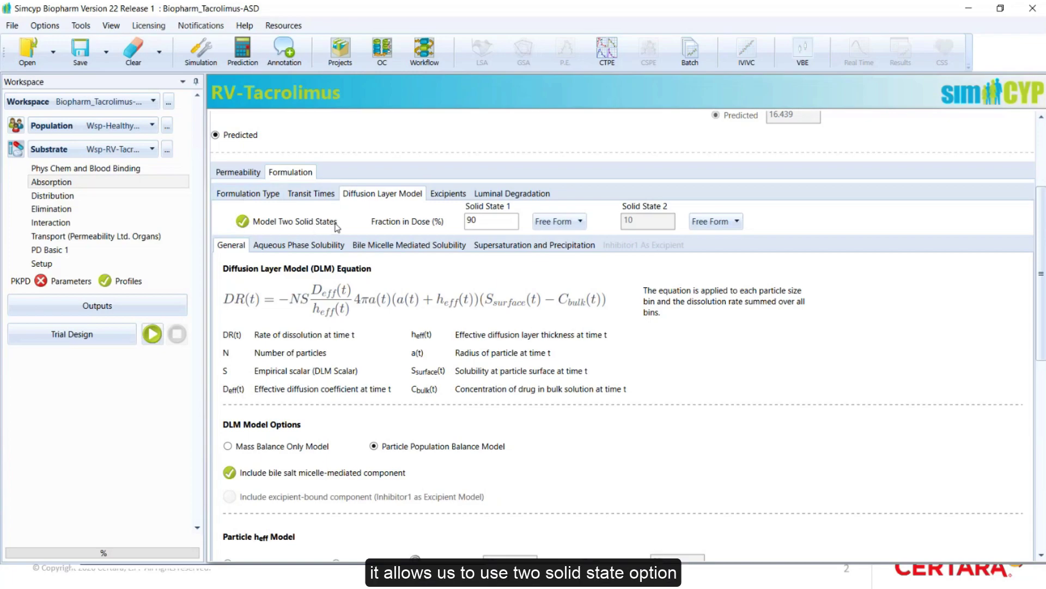
pyautogui.moveTo(336, 226)
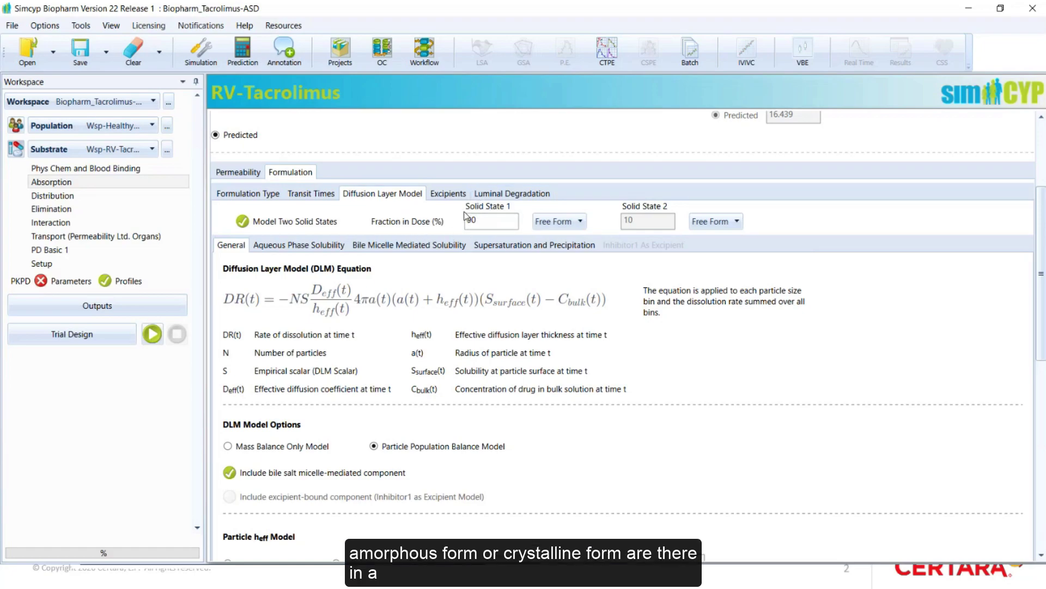
pyautogui.moveTo(676, 252)
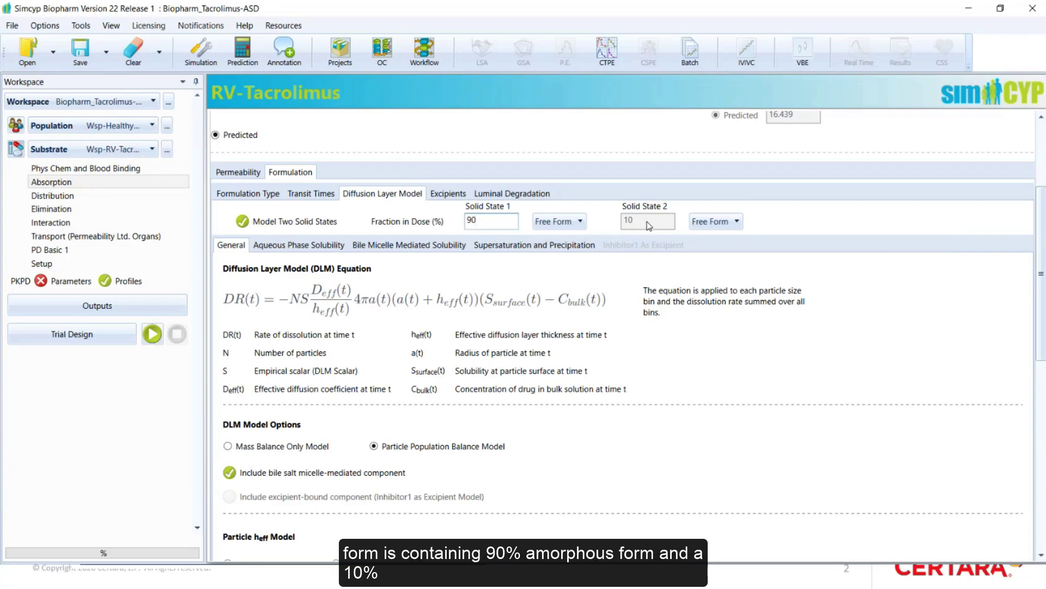
pyautogui.moveTo(653, 229)
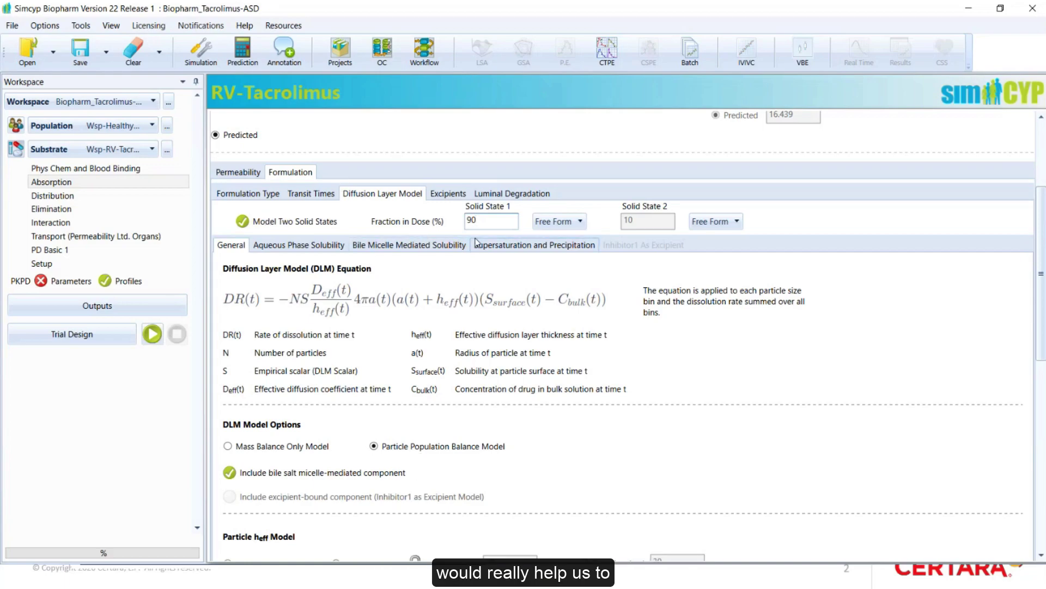
pyautogui.scroll(-2, 524, 235)
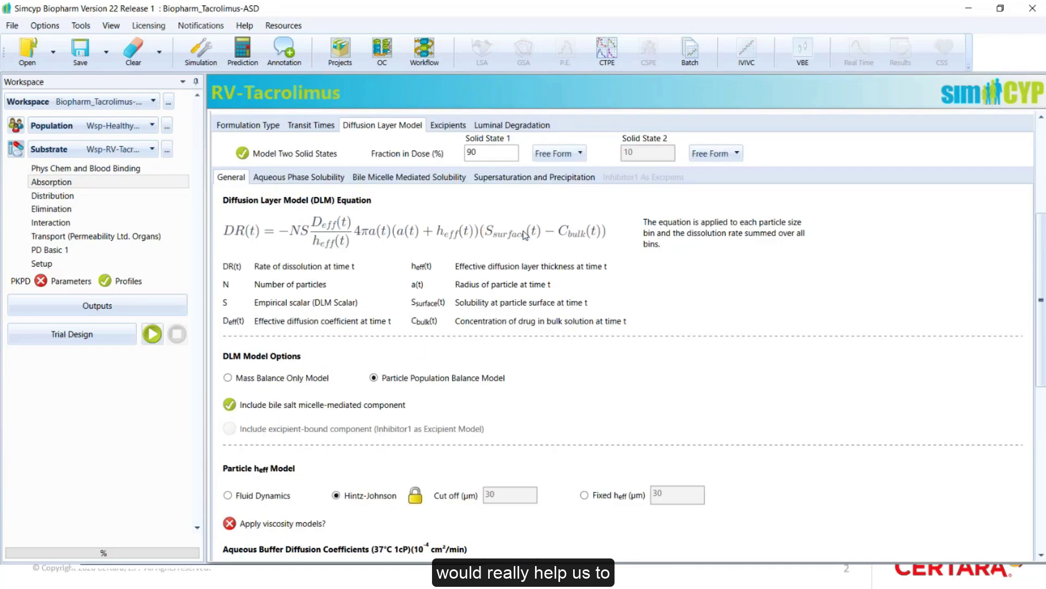
pyautogui.scroll(3, 524, 234)
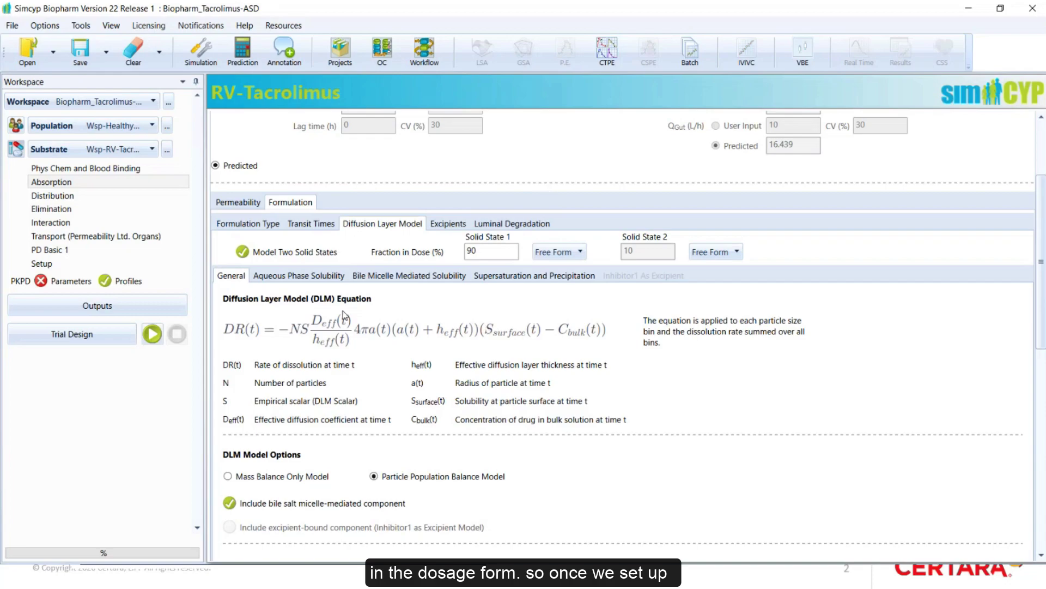
# Review the intrinsic aqueous solubility of Solid State 1 and Solid State 2 and the bile micelle partition coefficients
pyautogui.click(296, 277)
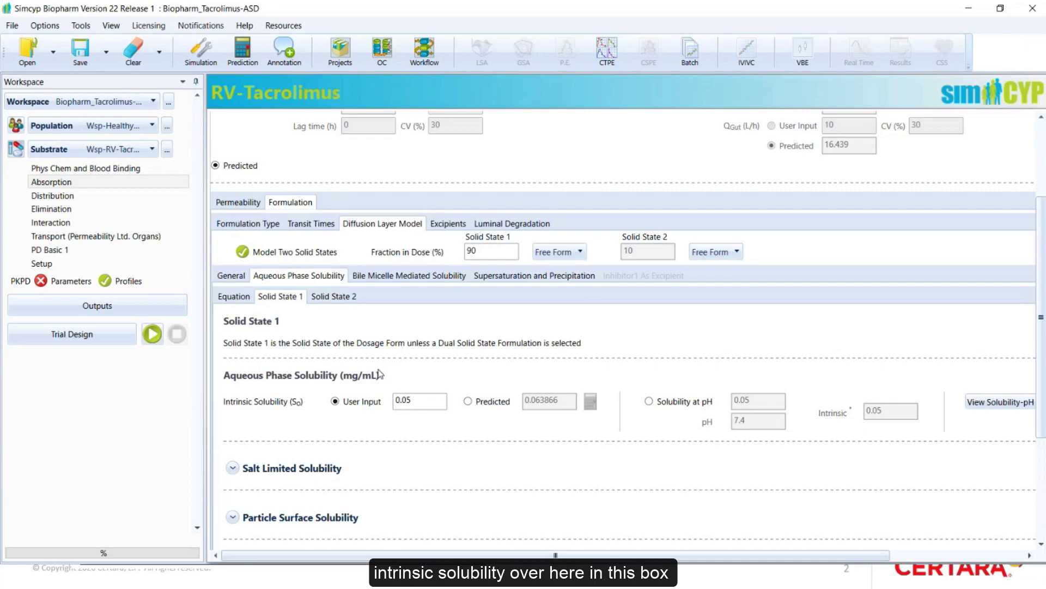
pyautogui.click(332, 298)
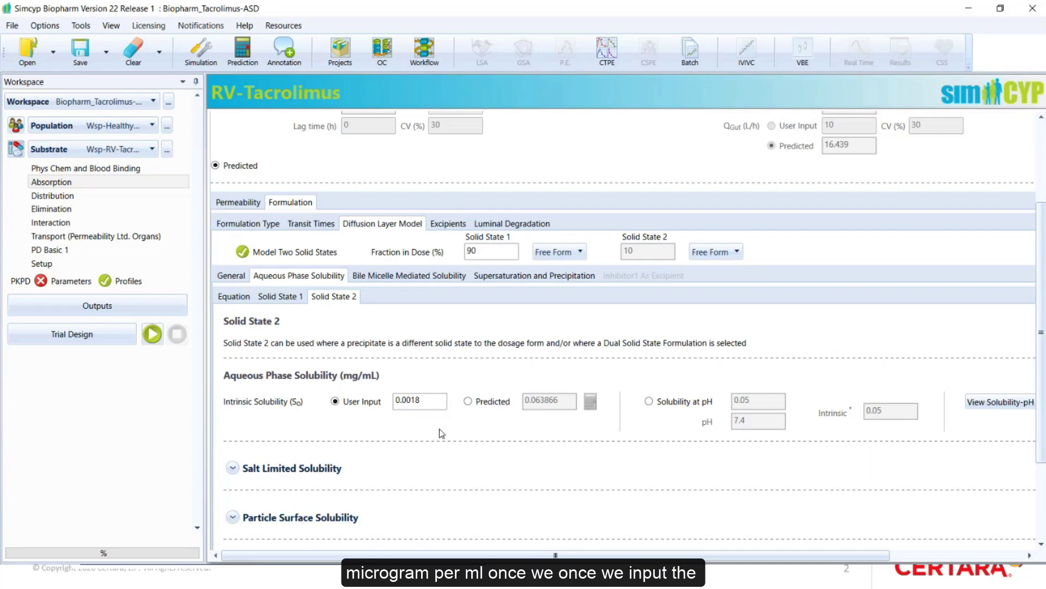
pyautogui.click(419, 278)
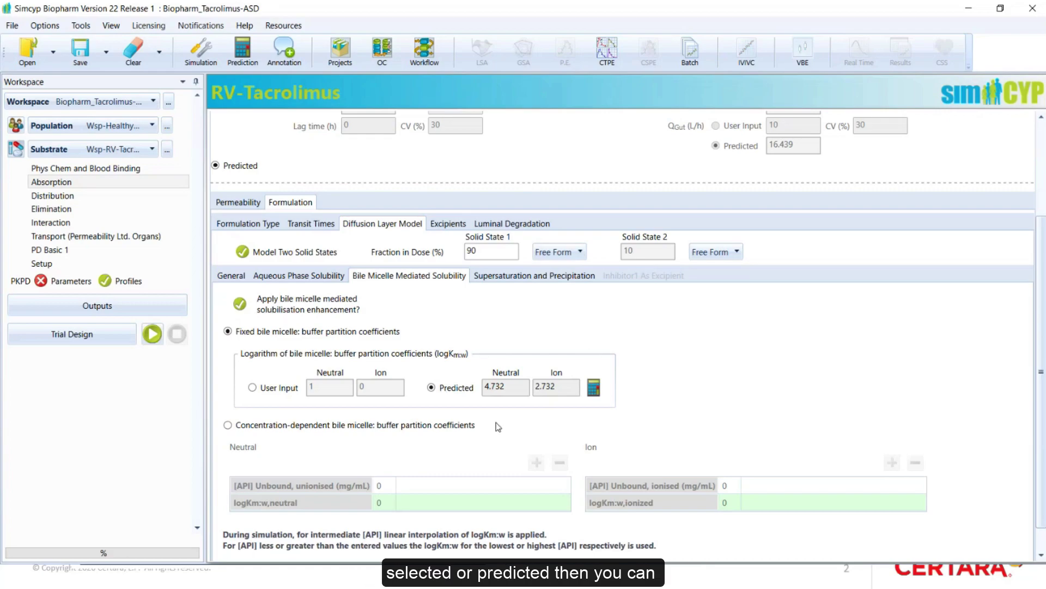
# Examine the supersaturation and precipitation options for Solid State 1, comparing the First Order Models with the Advanced Precipitation Model
pyautogui.click(510, 276)
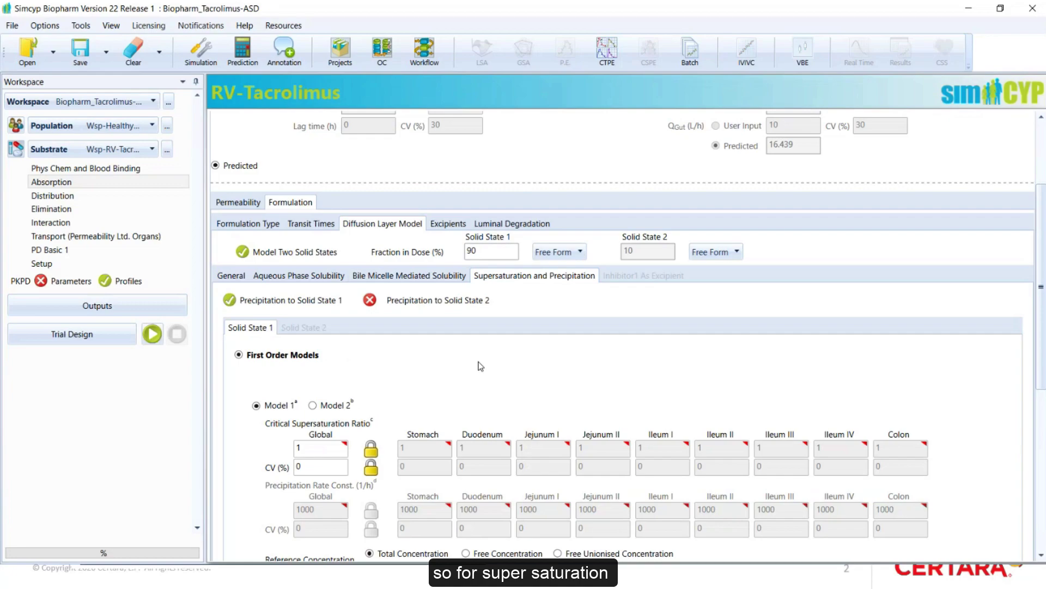
pyautogui.scroll(-3, 481, 365)
pyautogui.scroll(3, 481, 366)
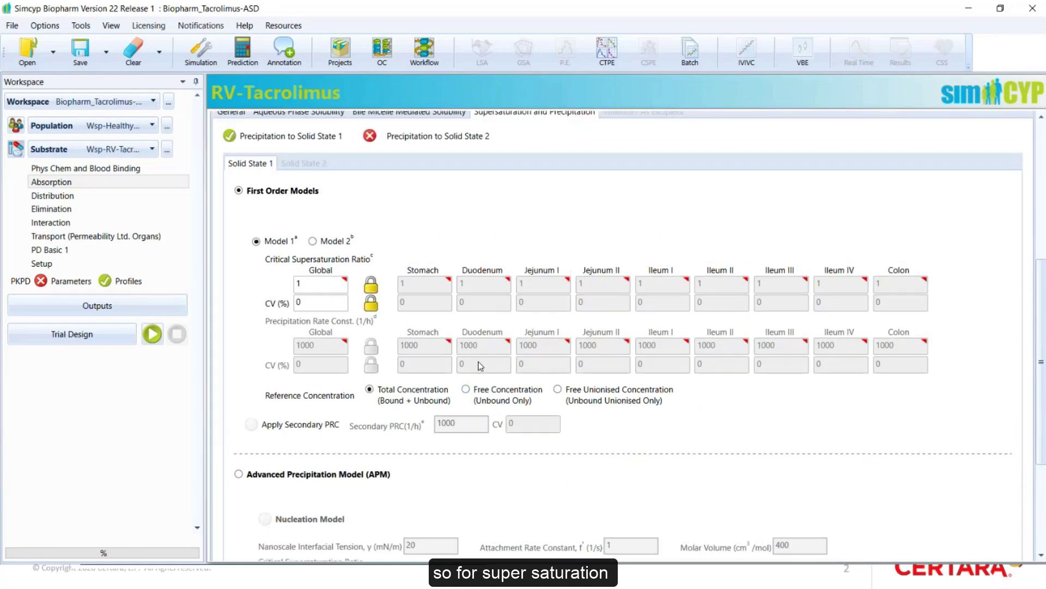
pyautogui.scroll(-5, 481, 366)
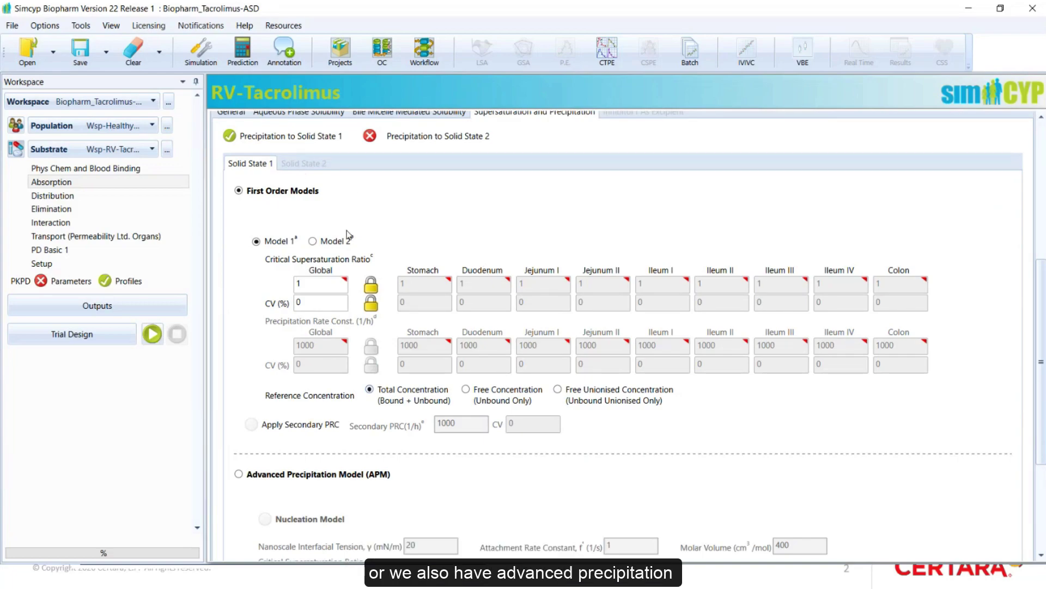
pyautogui.scroll(-1, 350, 234)
pyautogui.scroll(-5, 350, 234)
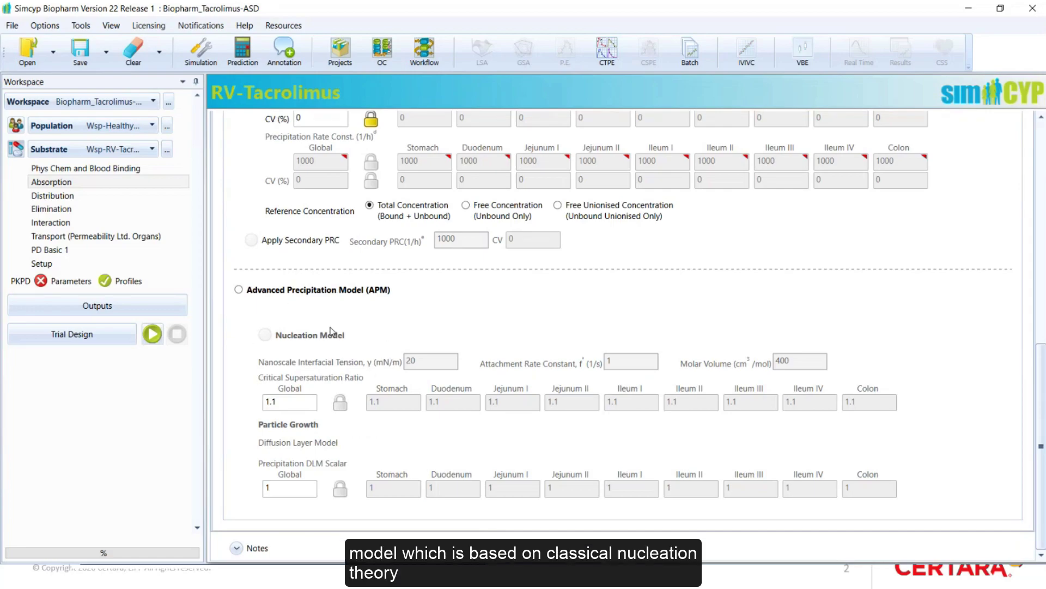
pyautogui.scroll(8, 331, 331)
pyautogui.scroll(-1, 327, 284)
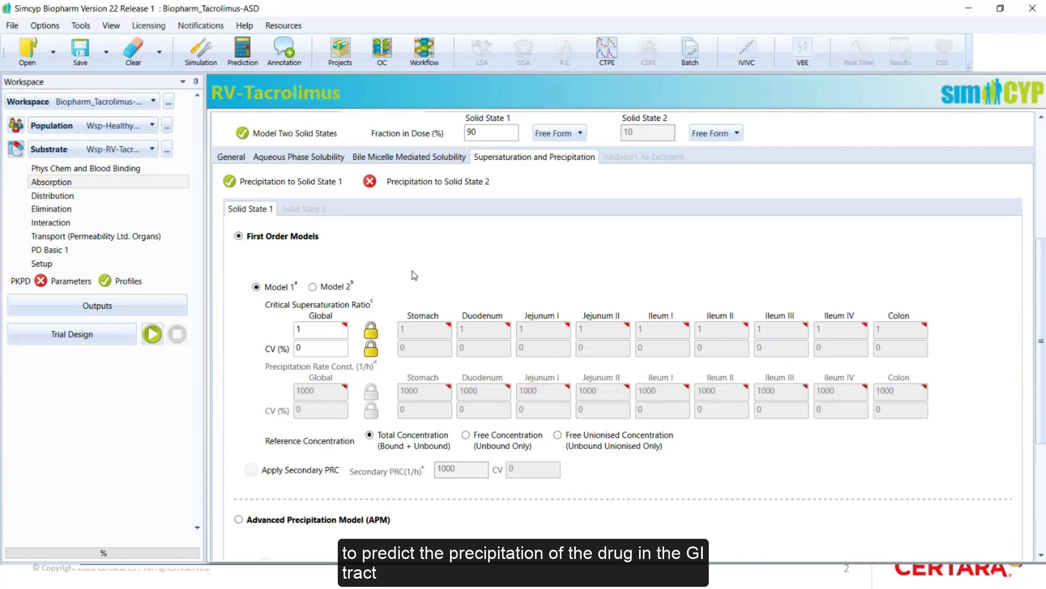
pyautogui.scroll(2, 415, 276)
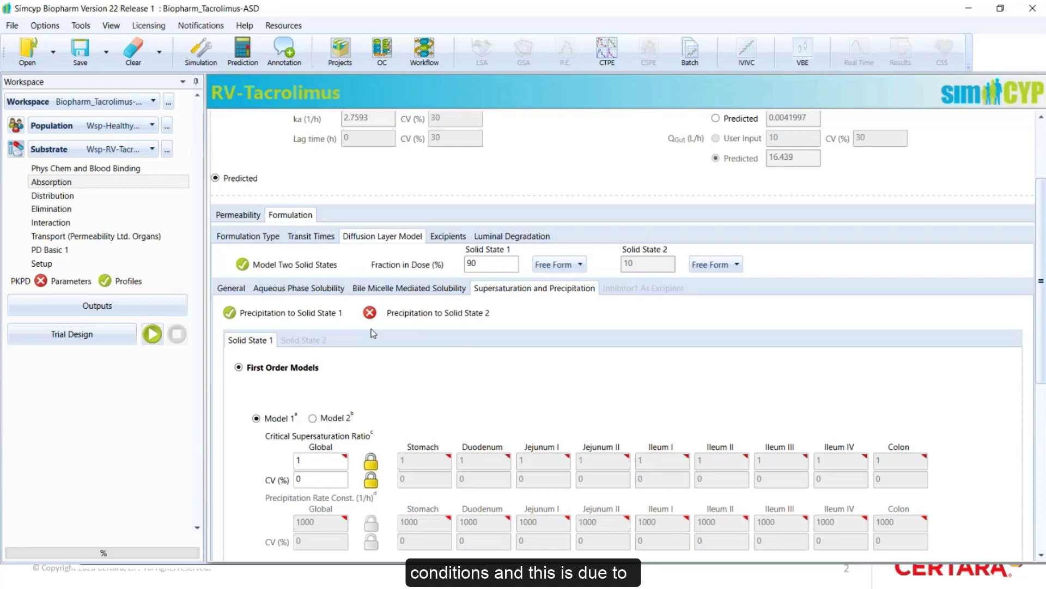
pyautogui.scroll(-2, 373, 333)
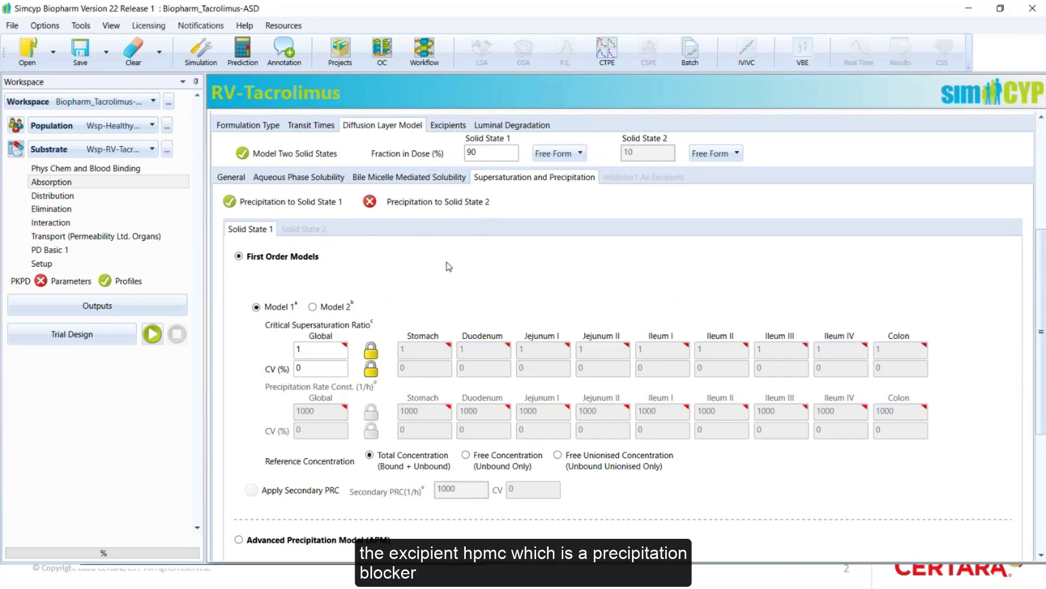
# Review the substrate's distribution and elimination settings
pyautogui.scroll(2, 449, 266)
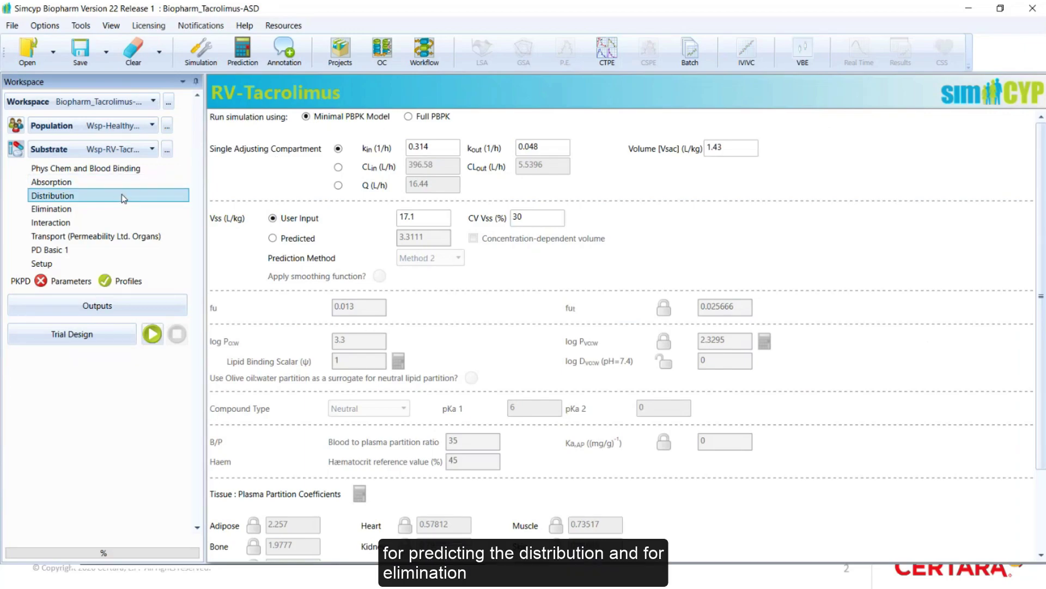
pyautogui.click(87, 208)
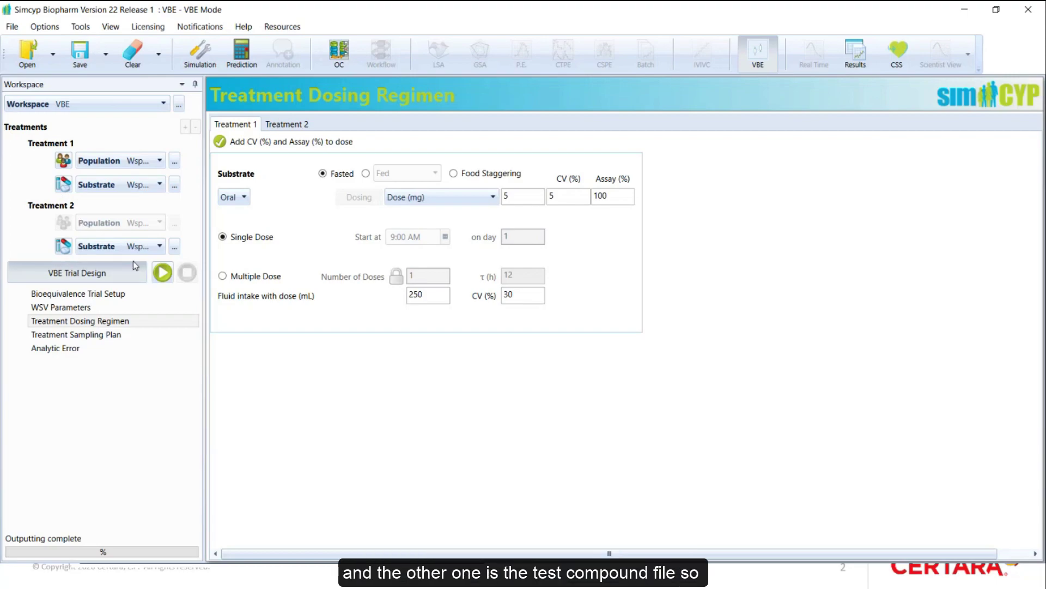
# In the VBE workspace, inspect the diffusion layer model formulation settings of the Treatment 1 reference substrate
pyautogui.click(67, 246)
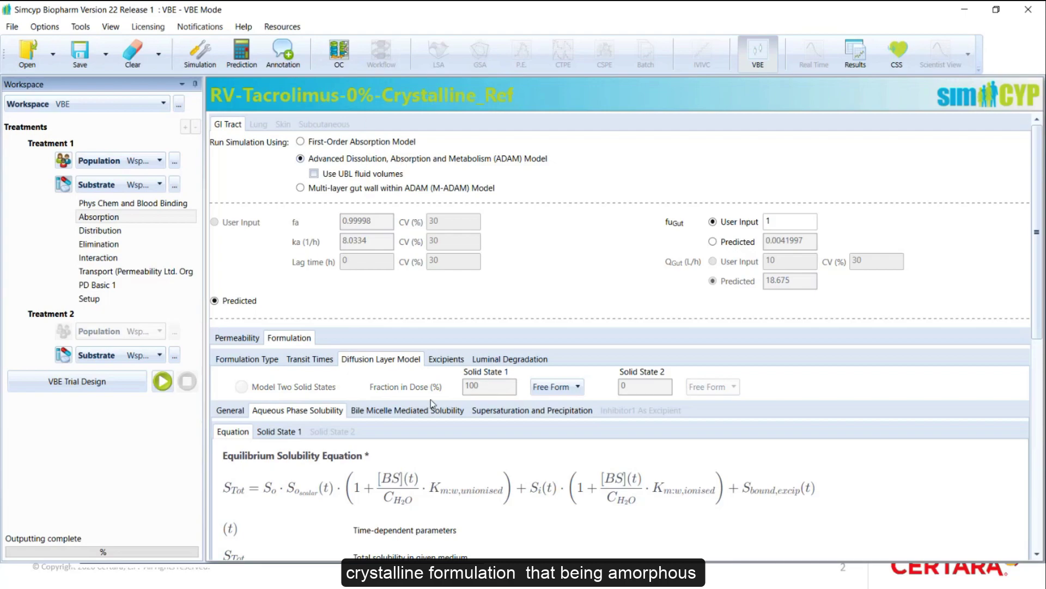
# Review the Treatment 2 substrate's two-solid-state formulation and the available BE designs in the bioequivalence trial setup
pyautogui.click(63, 356)
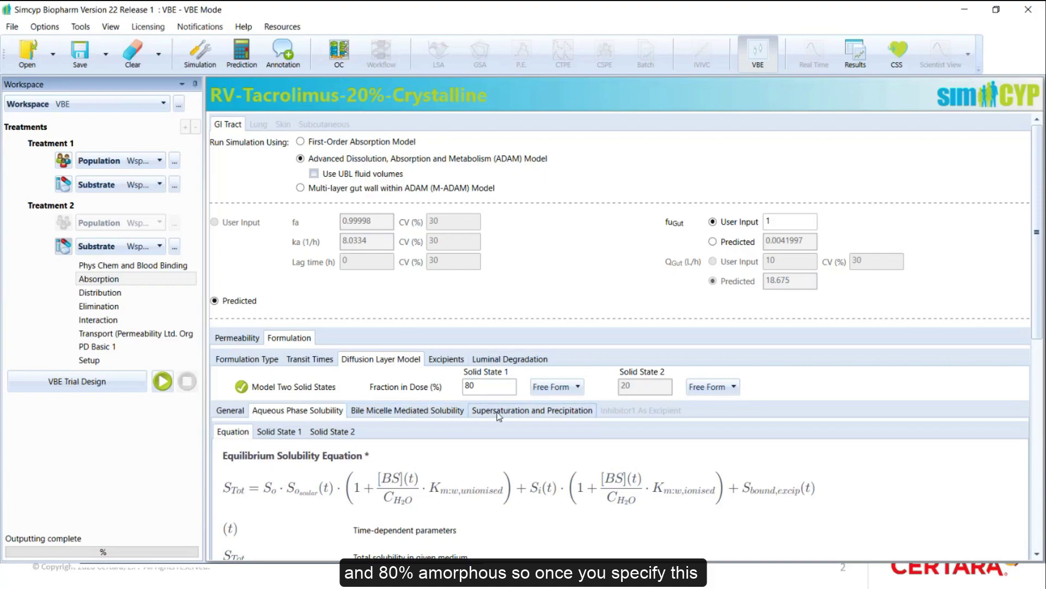
pyautogui.click(82, 387)
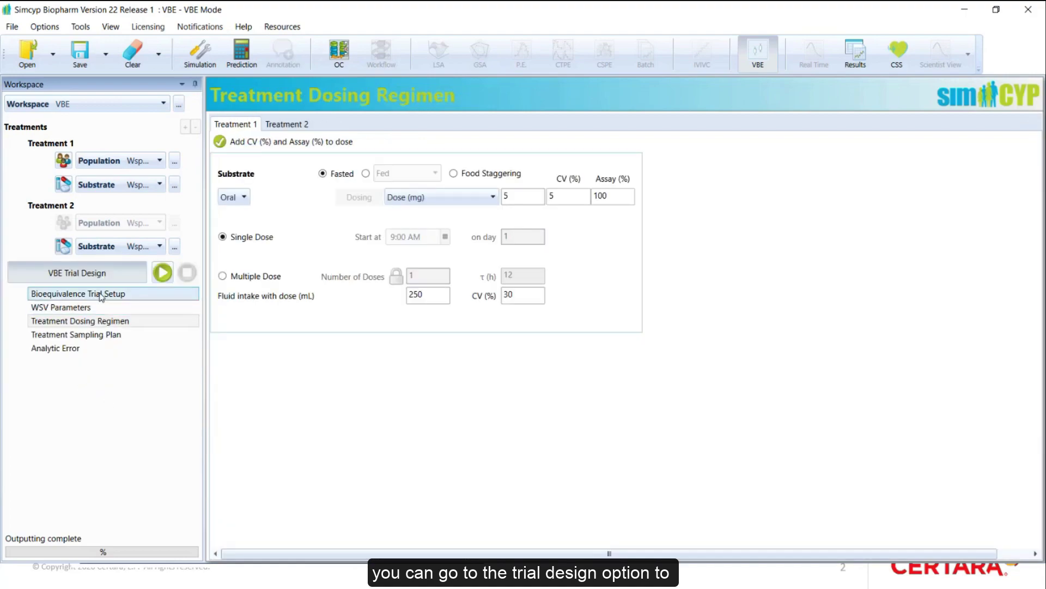
pyautogui.click(183, 296)
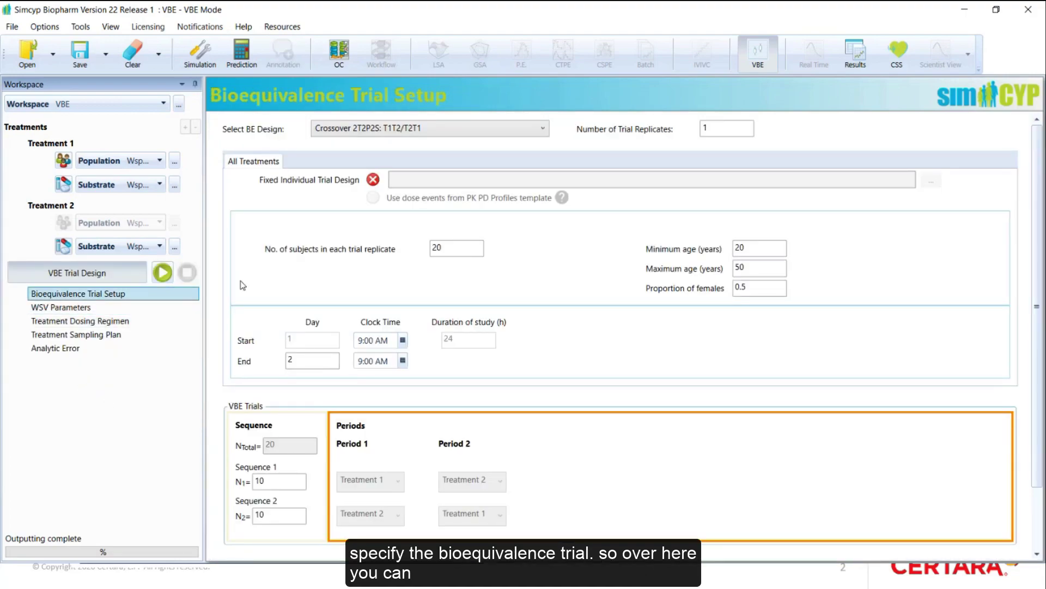
pyautogui.click(401, 131)
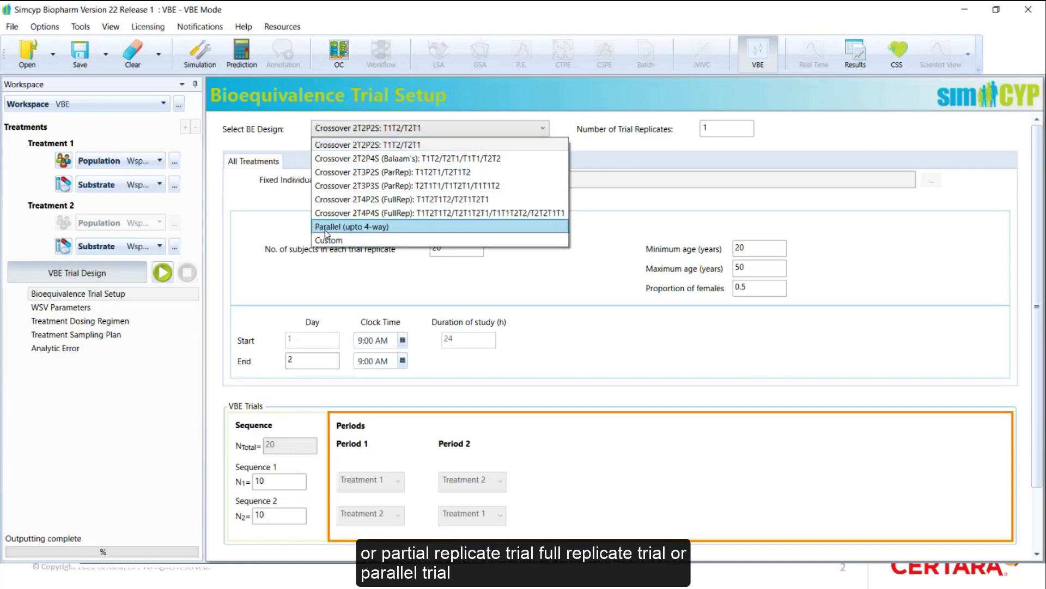
pyautogui.click(285, 141)
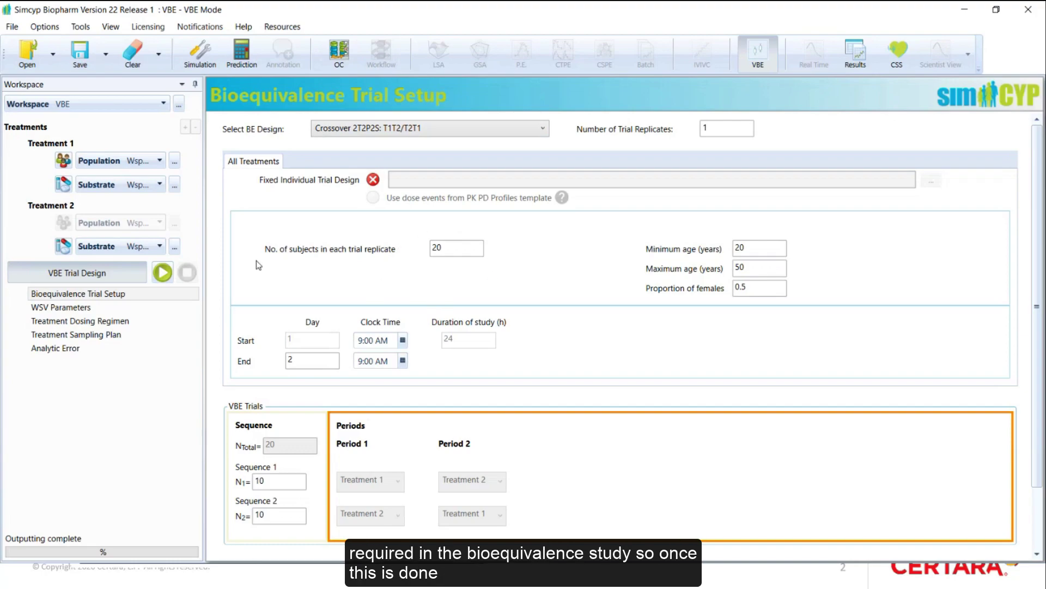
# Review the within subject variability parameters and Treatment 1's dosing regimen, including the custom dosing schedule for food staggering
pyautogui.click(99, 307)
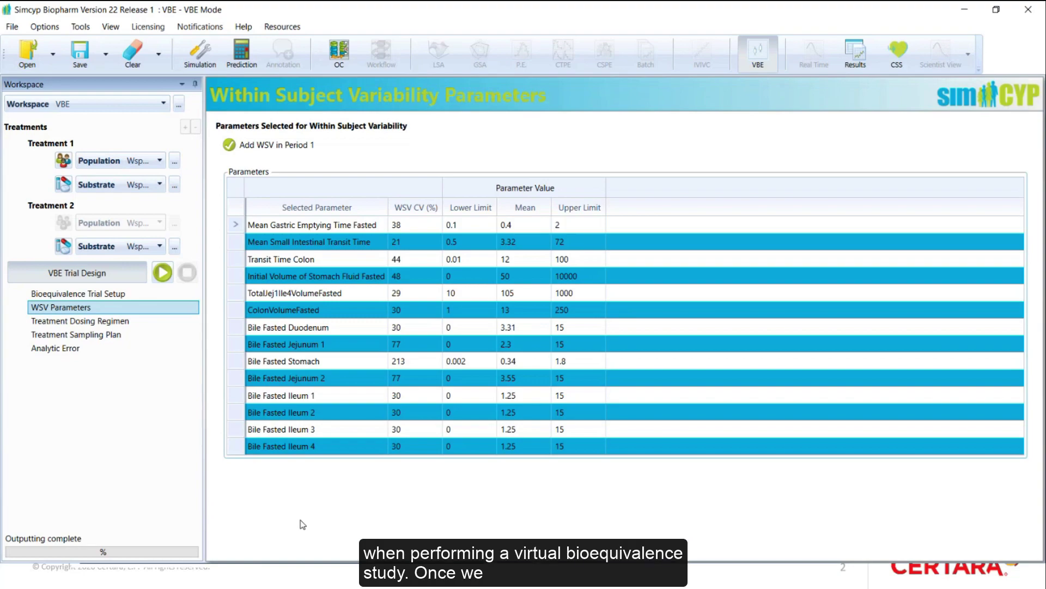
pyautogui.click(121, 321)
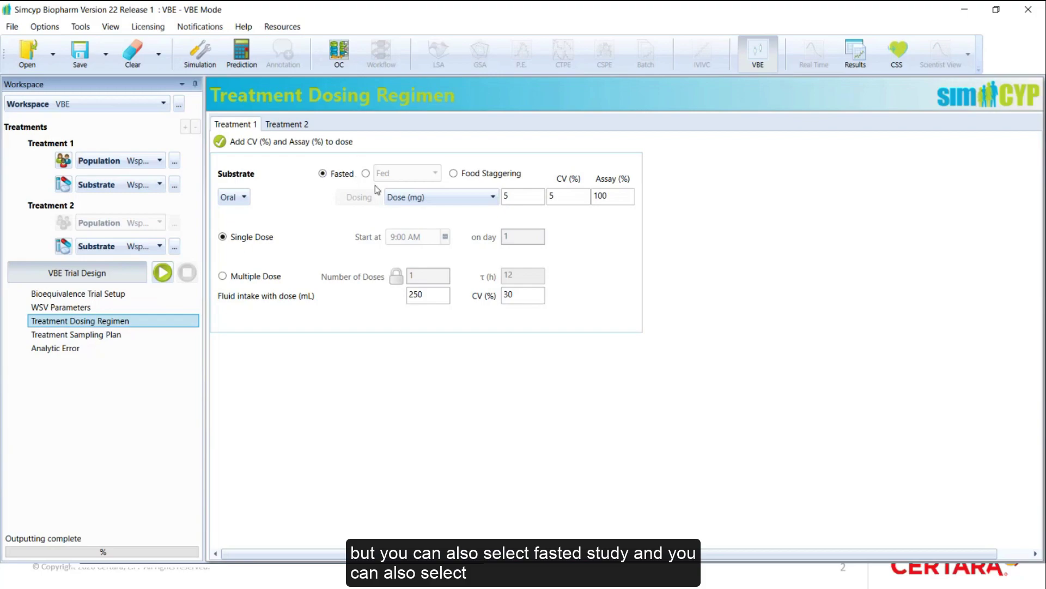
pyautogui.click(454, 174)
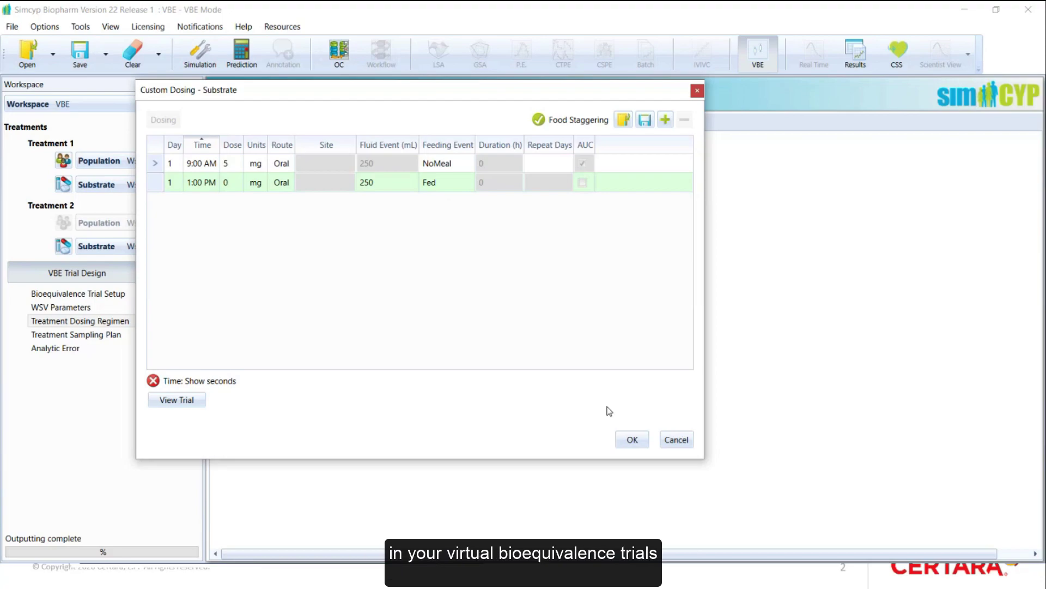
pyautogui.click(677, 440)
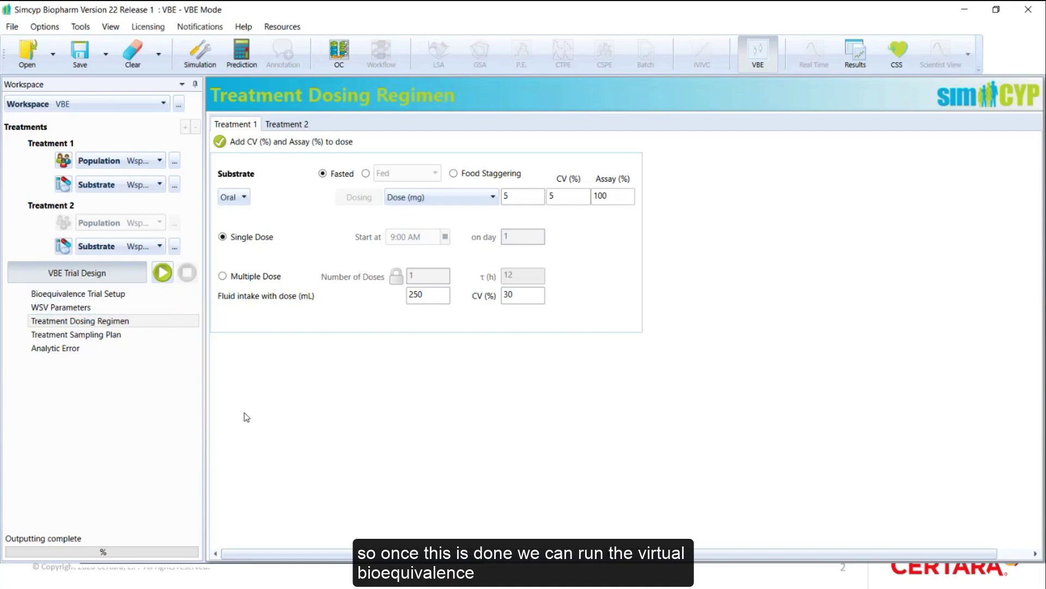
# Switch to the VBE Results workbook in Excel and examine the mean plasma concentration curves of Treatment 1 and Treatment 2
pyautogui.press('super')
pyautogui.press('Escape')
pyautogui.press('super')
pyautogui.moveTo(318, 576)
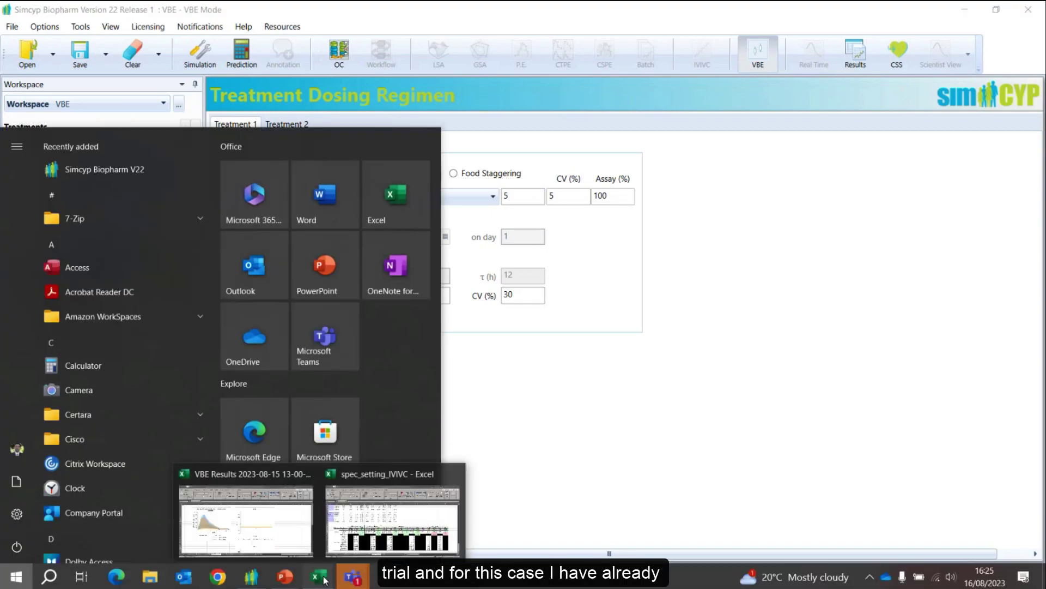
pyautogui.click(267, 529)
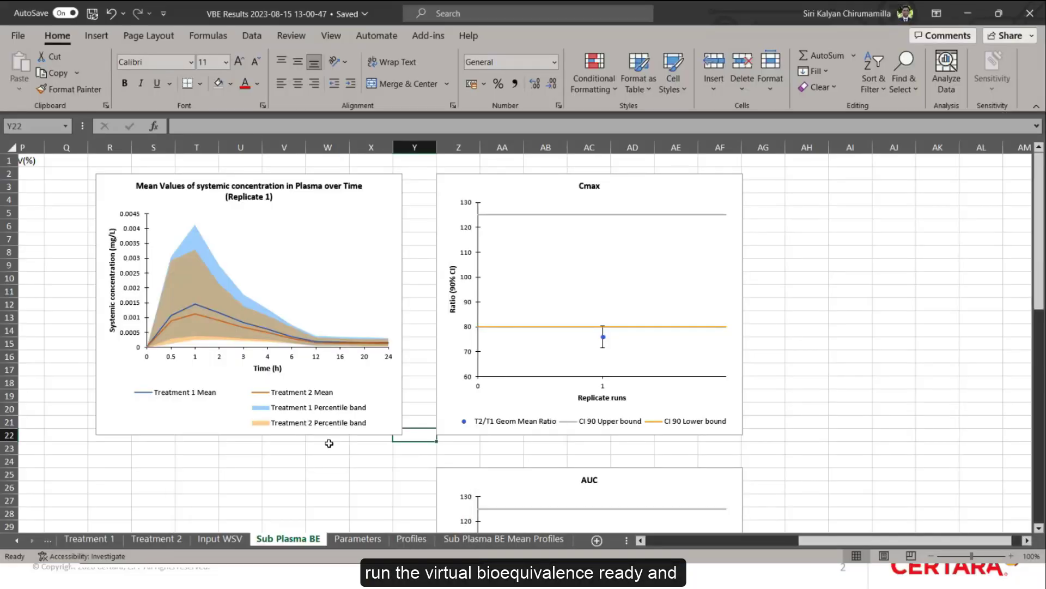
pyautogui.click(350, 473)
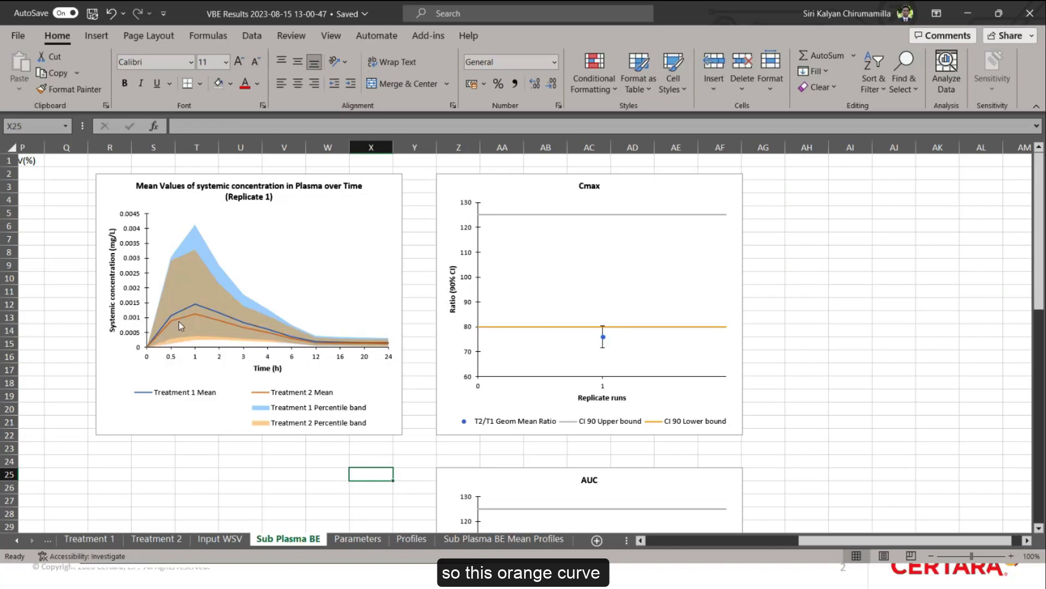
pyautogui.moveTo(242, 329)
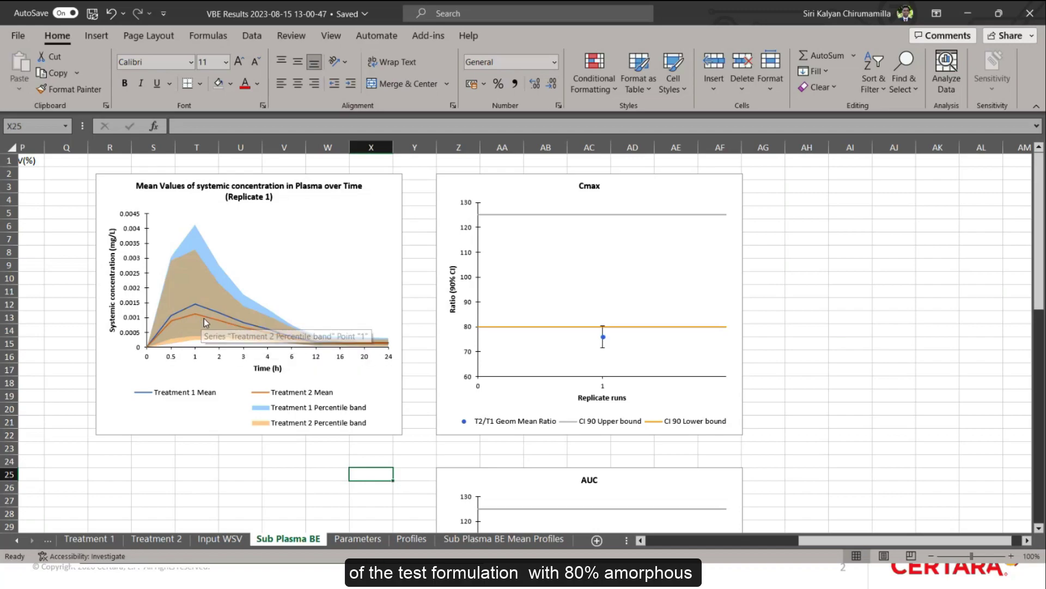
pyautogui.moveTo(178, 333)
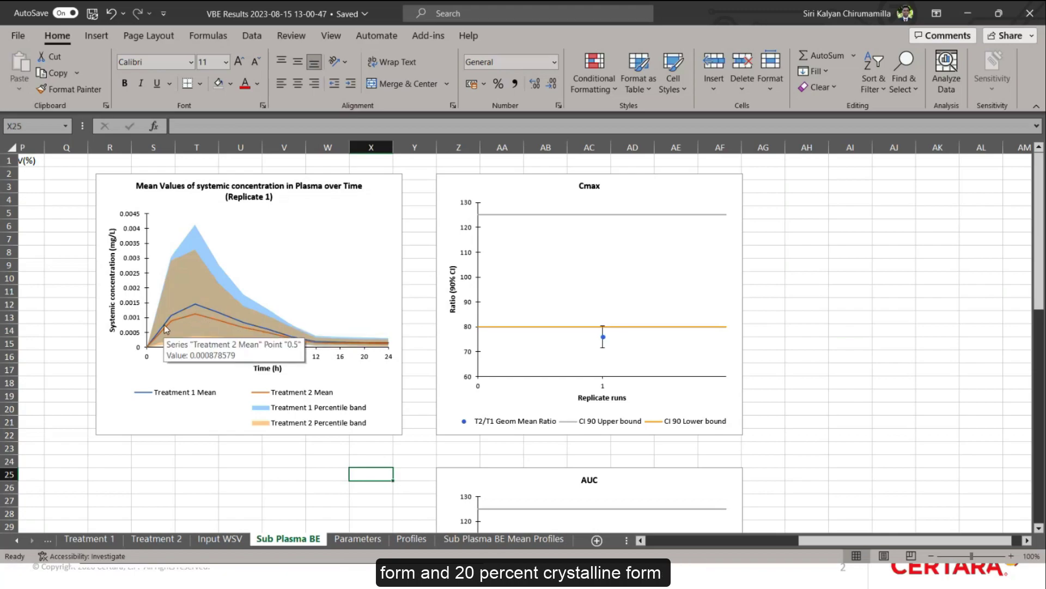
pyautogui.moveTo(208, 307)
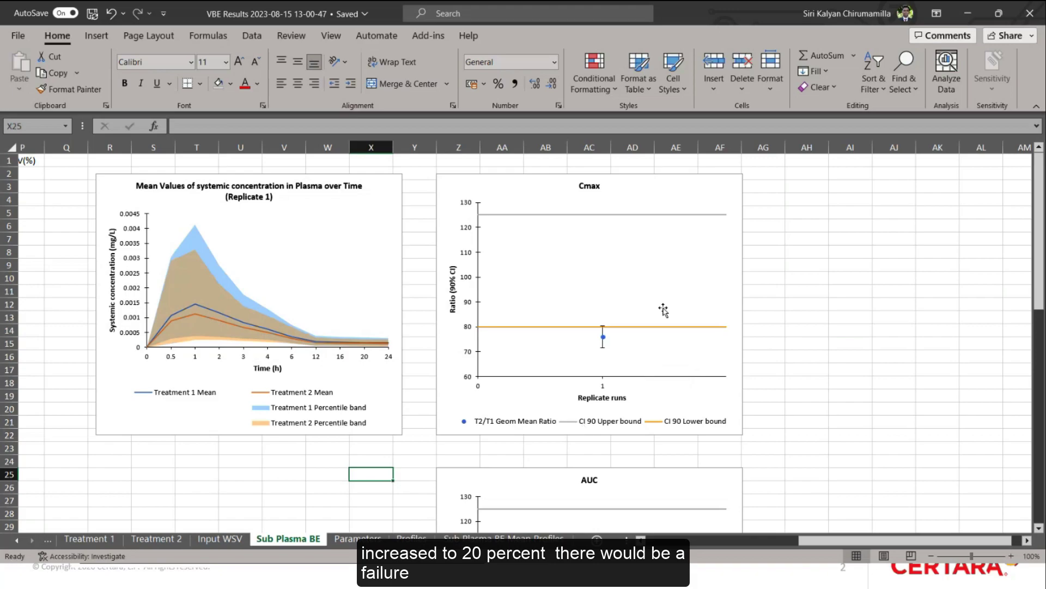
# Examine the Cmax, AUC and AUCinf ratio charts against their 90% confidence interval bounds
pyautogui.scroll(-2, 651, 391)
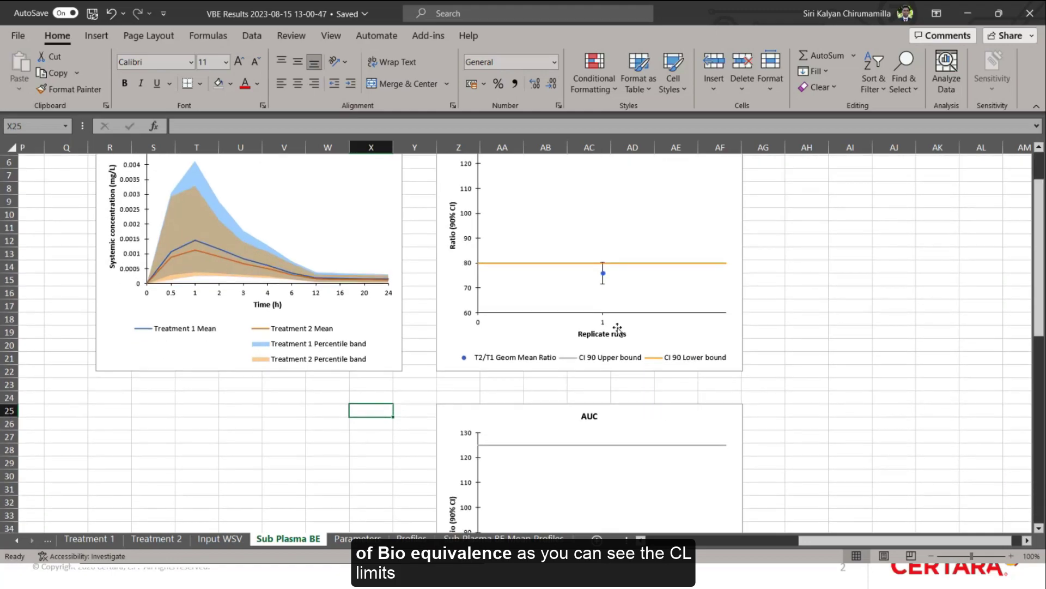
pyautogui.scroll(-5, 617, 327)
pyautogui.scroll(1, 617, 329)
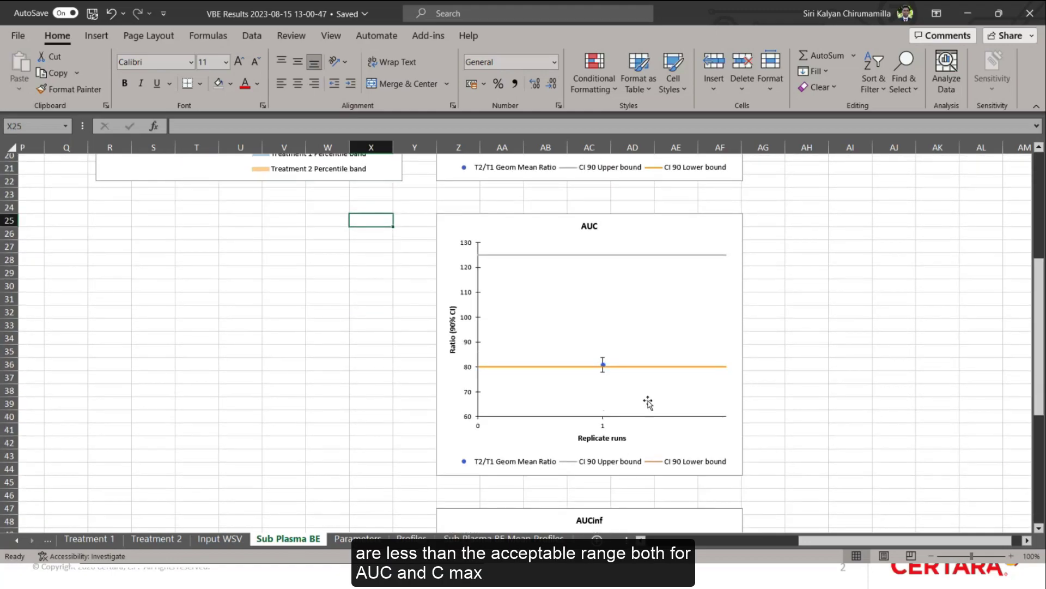
pyautogui.scroll(3, 662, 367)
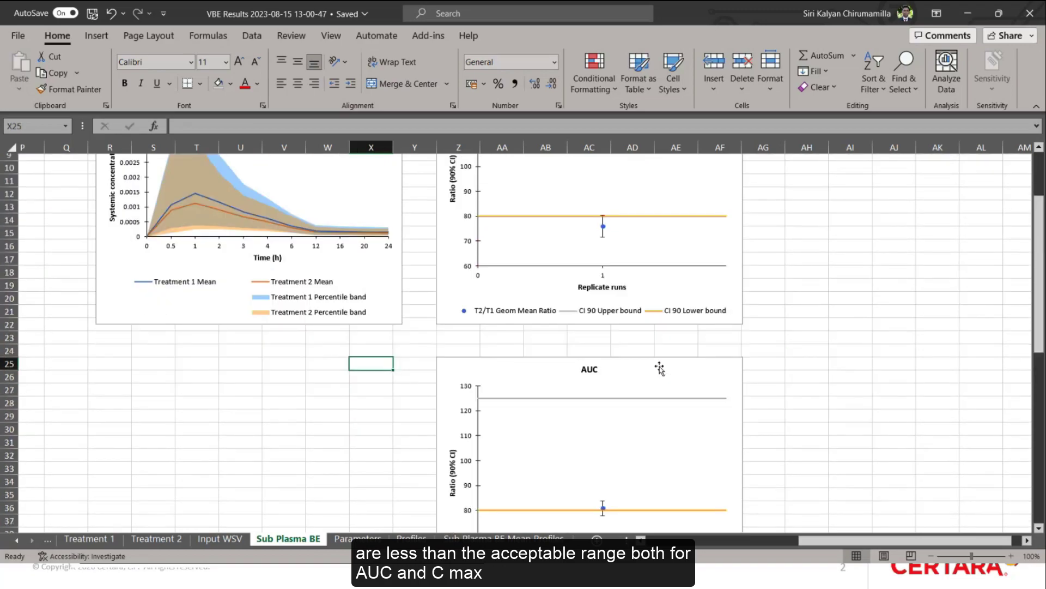
pyautogui.scroll(-9, 661, 369)
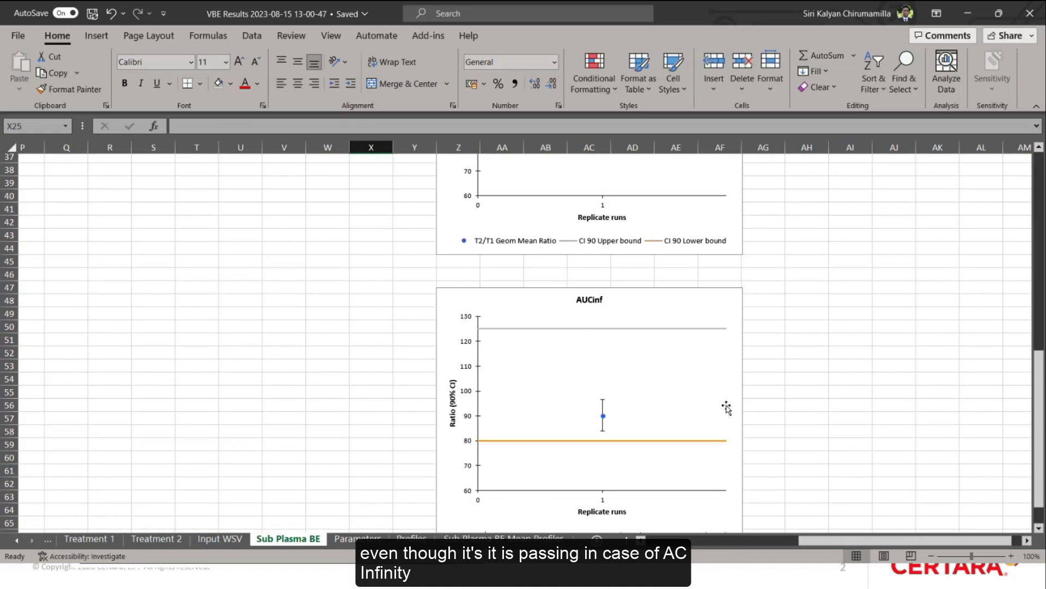
pyautogui.scroll(8, 727, 408)
pyautogui.scroll(1, 735, 403)
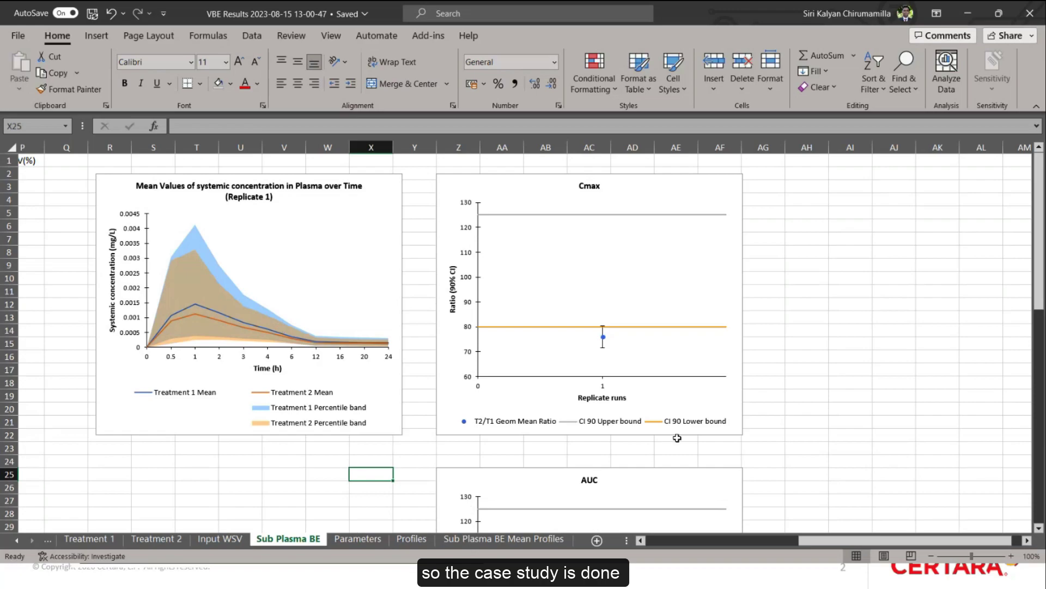
pyautogui.click(798, 449)
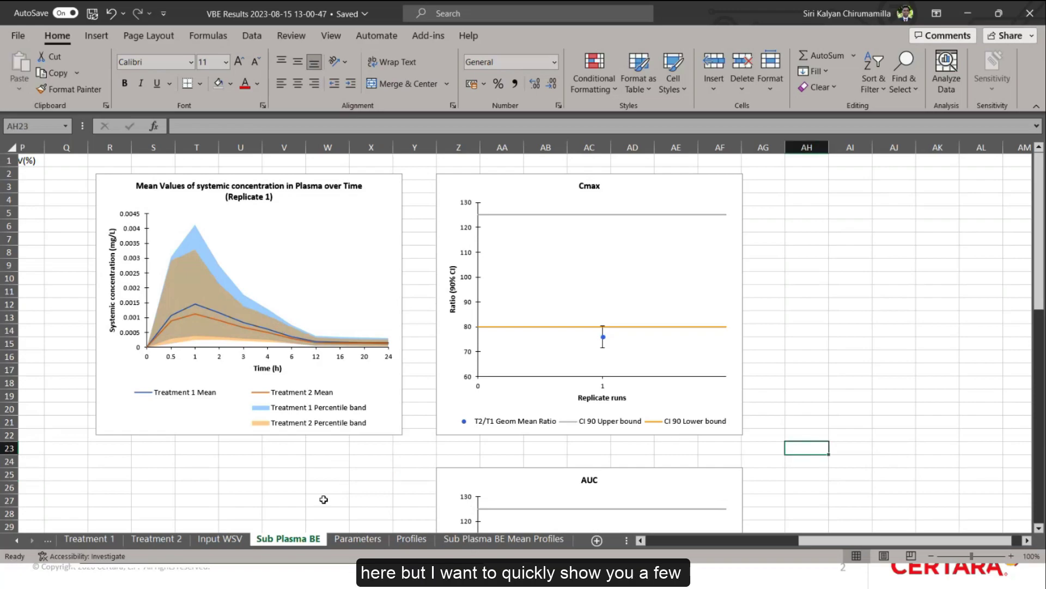
# Switch back to the Biopharm_Tacrolimus-ASD workspace in Simcyp Biopharm and view the substrate's aqueous phase solubility settings for absorption
pyautogui.press('super')
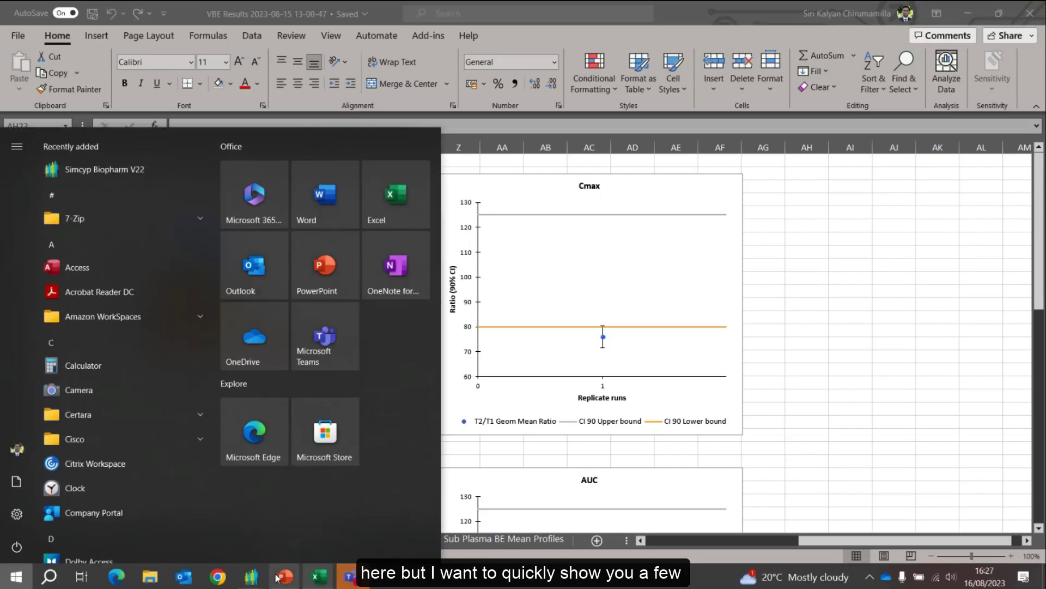
pyautogui.moveTo(257, 580)
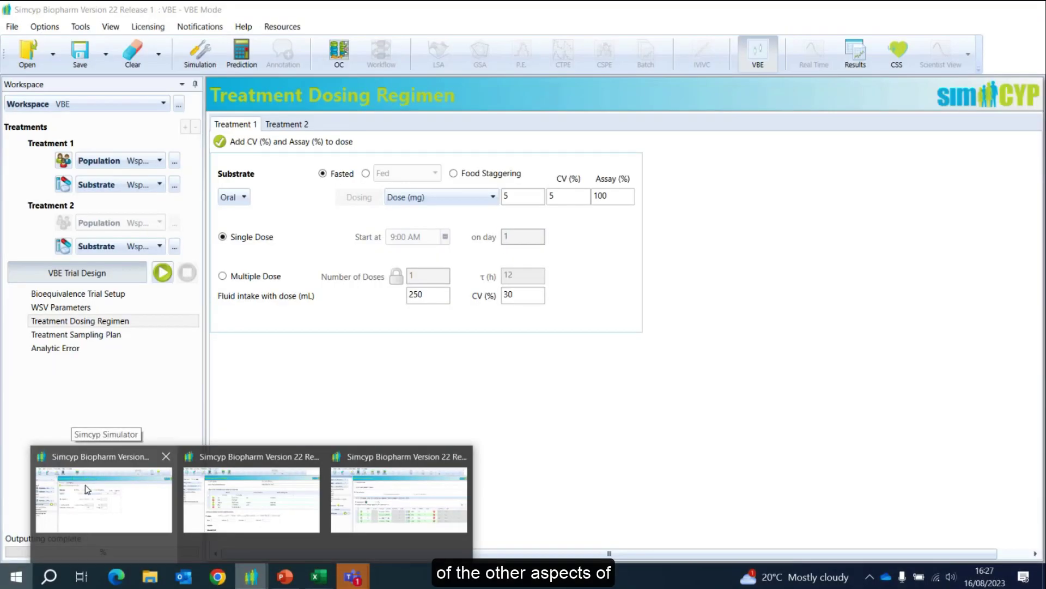
pyautogui.moveTo(246, 487)
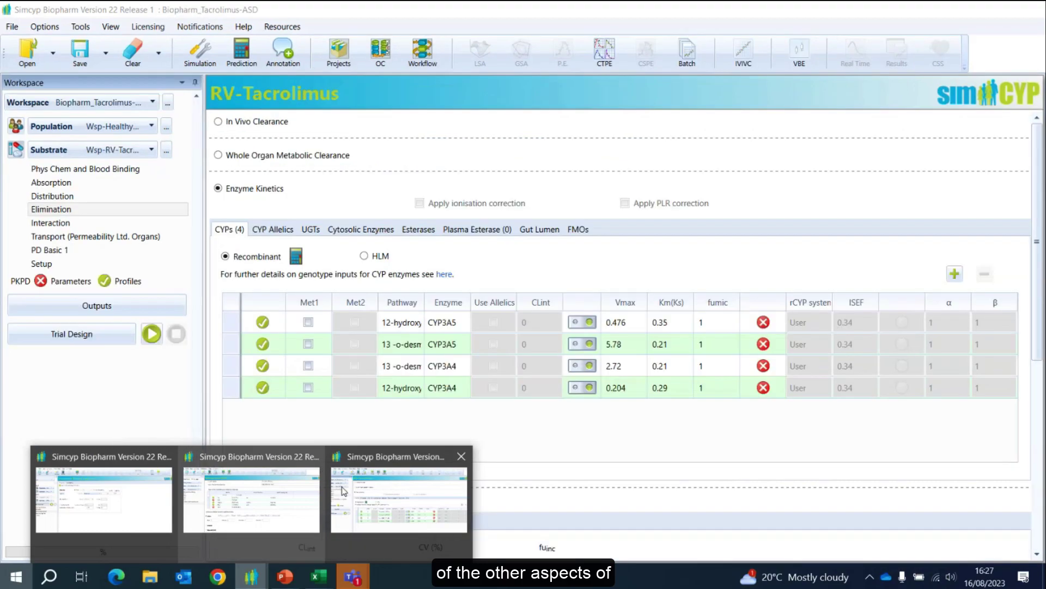
pyautogui.click(399, 499)
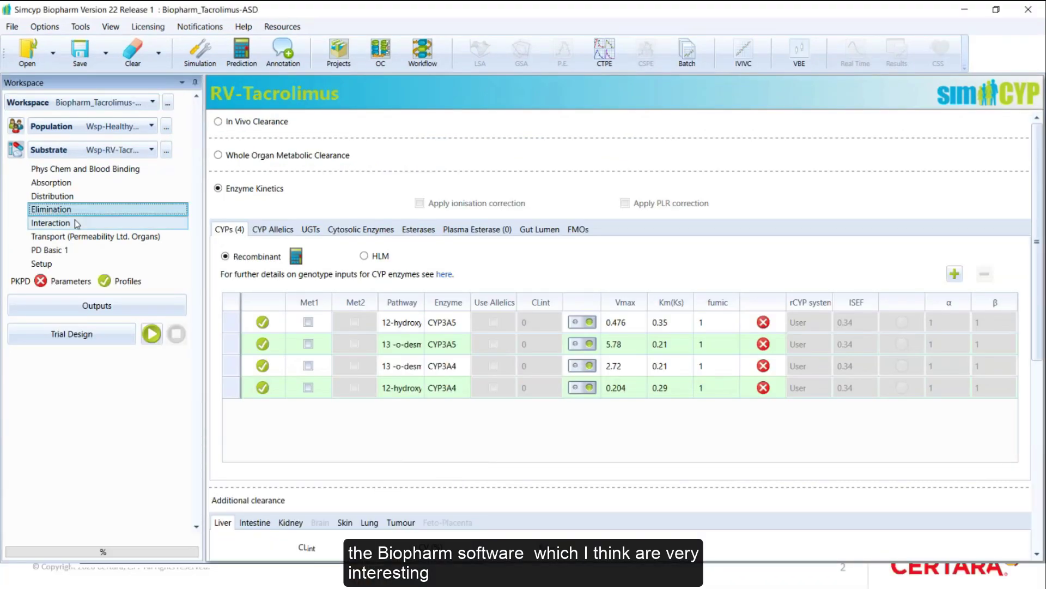
pyautogui.click(72, 183)
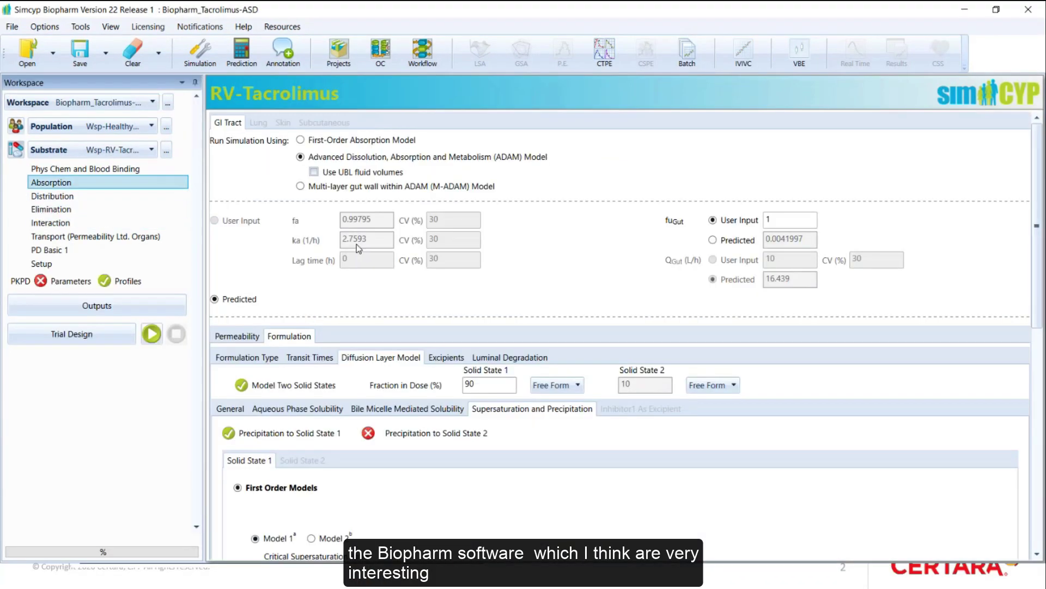
pyautogui.click(287, 411)
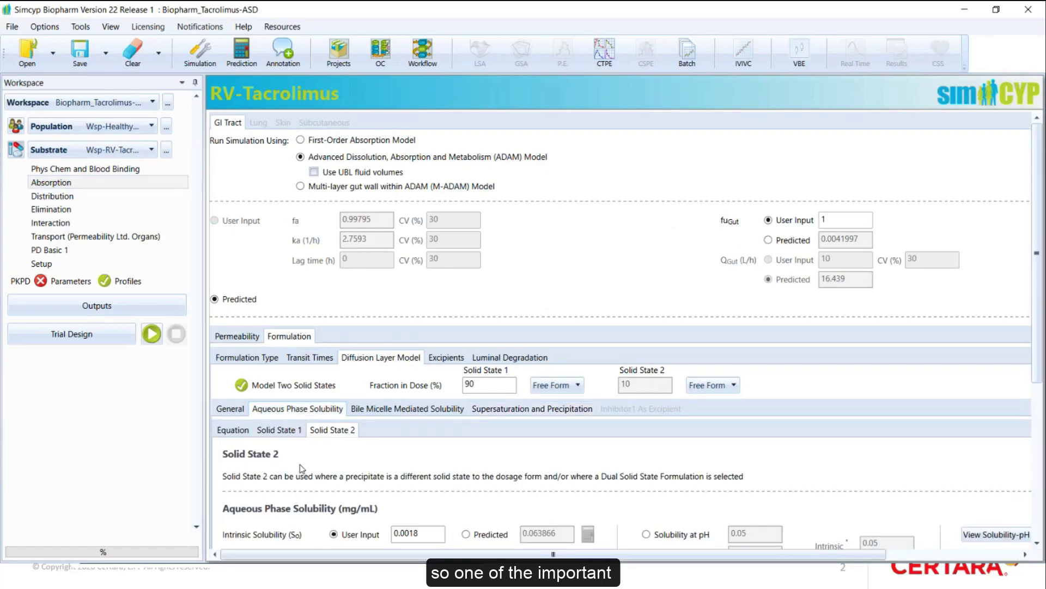
# Set the compound type of RV-Tacrolimus to Monoprotic Acid in its physicochemical properties
pyautogui.click(50, 169)
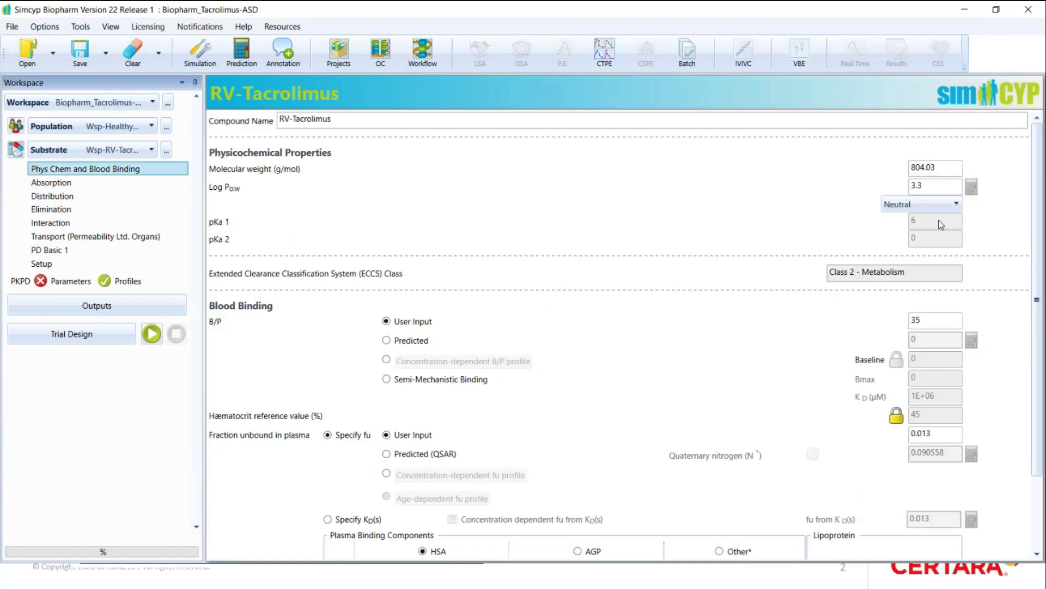
pyautogui.click(955, 205)
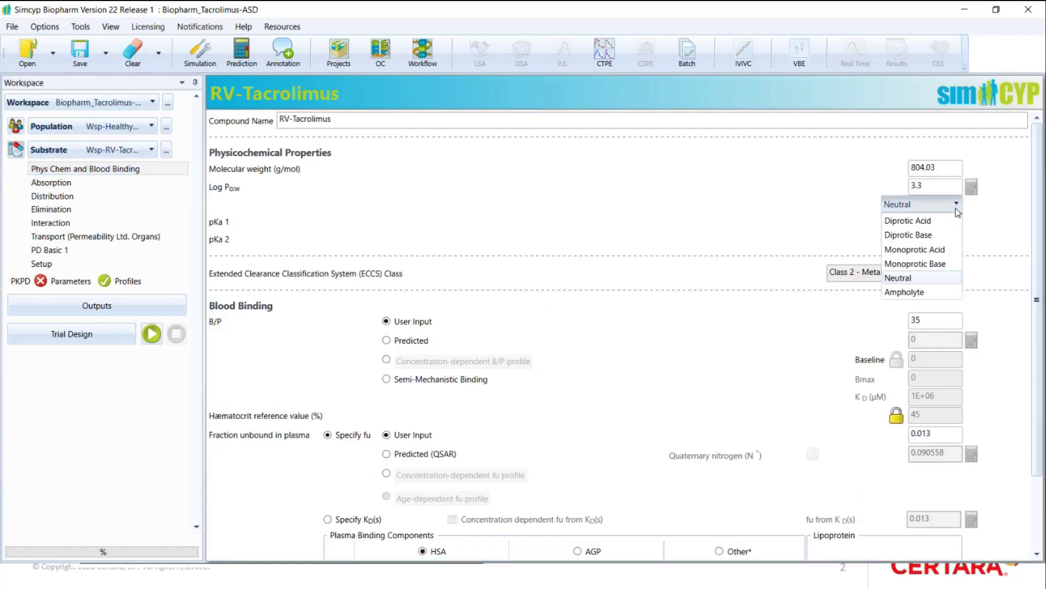
pyautogui.click(934, 251)
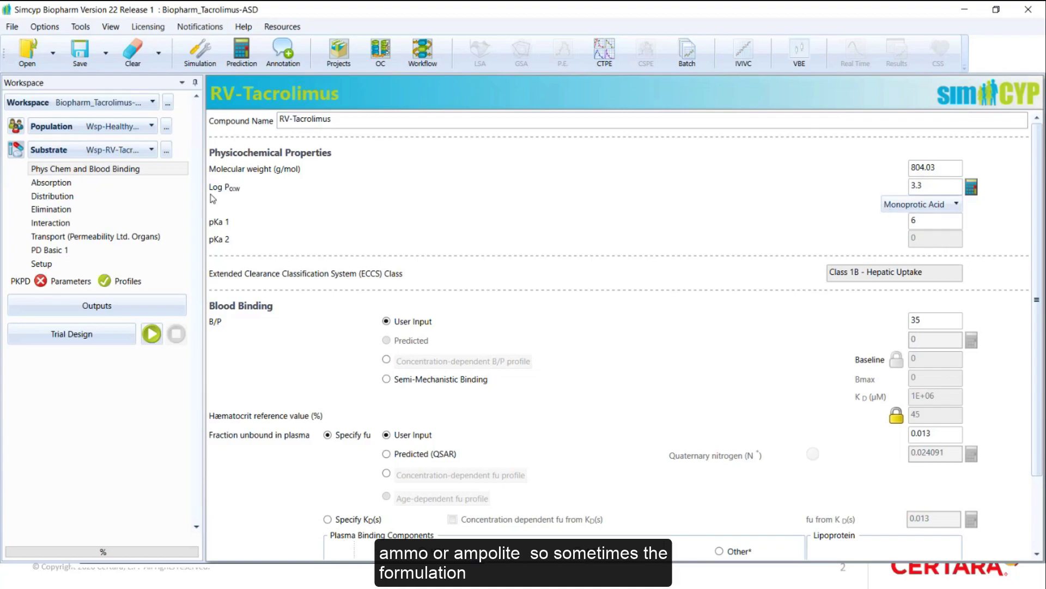
# Expand the salt limited solubility settings of Solid State 1 and examine the Solubility Product (Ksp) Model's counterion inputs
pyautogui.click(93, 182)
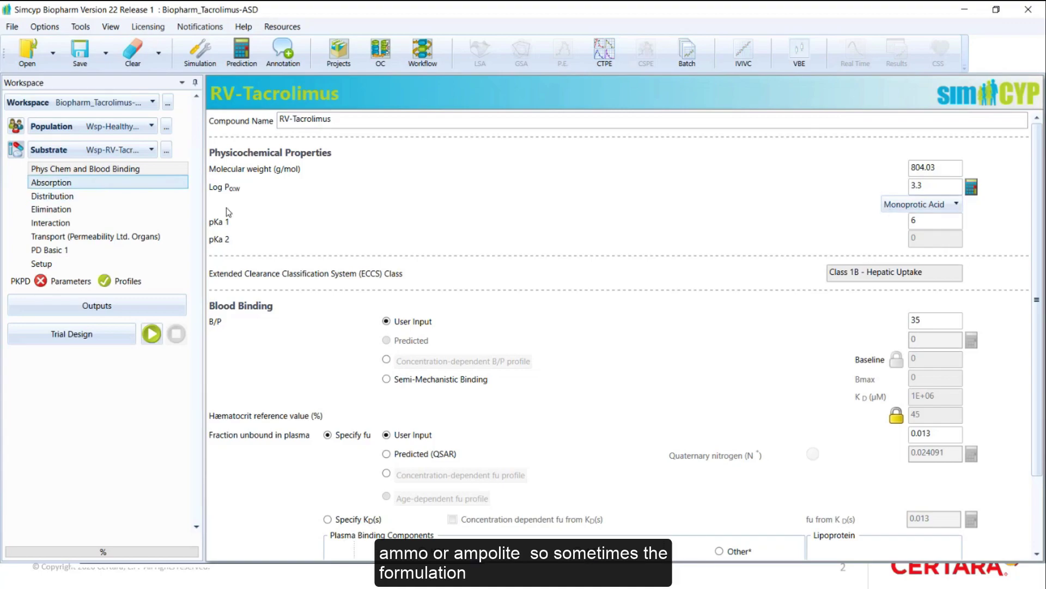
pyautogui.scroll(-3, 290, 322)
pyautogui.scroll(-3, 290, 322)
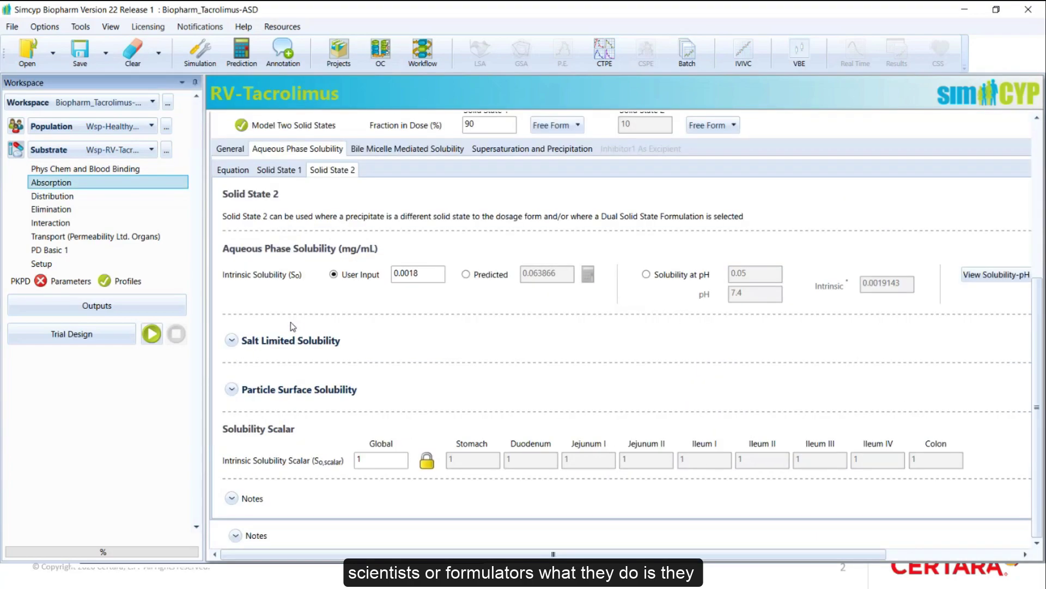
pyautogui.click(272, 170)
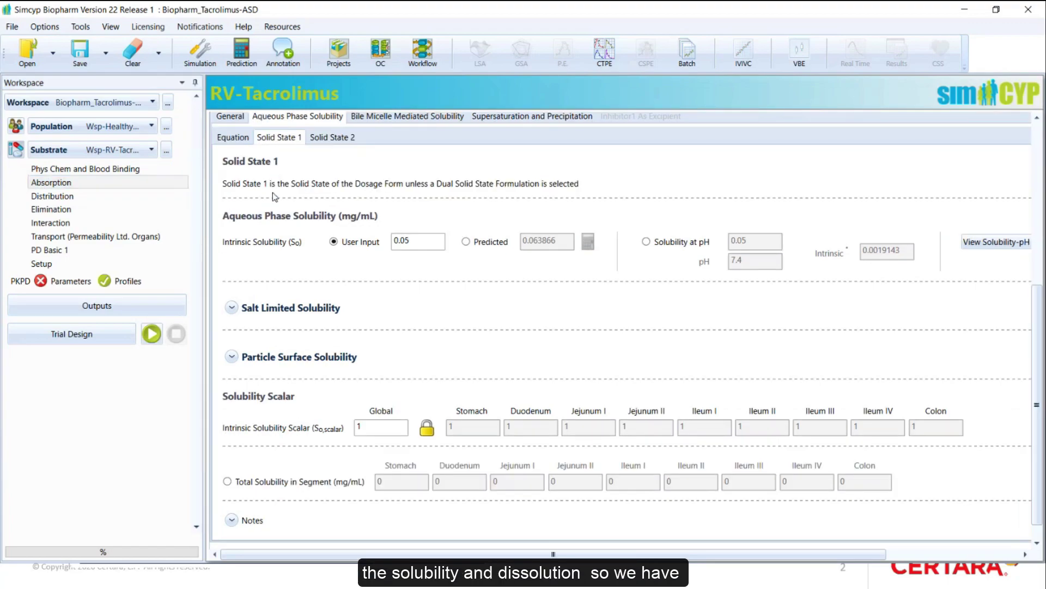
pyautogui.click(294, 307)
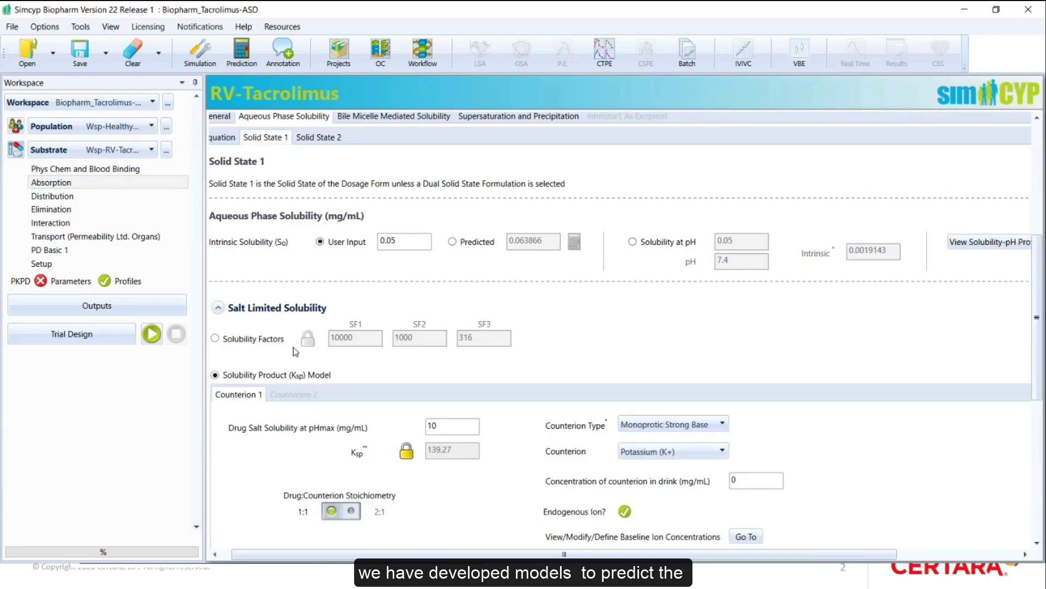
pyautogui.scroll(-5, 360, 420)
pyautogui.scroll(2, 360, 419)
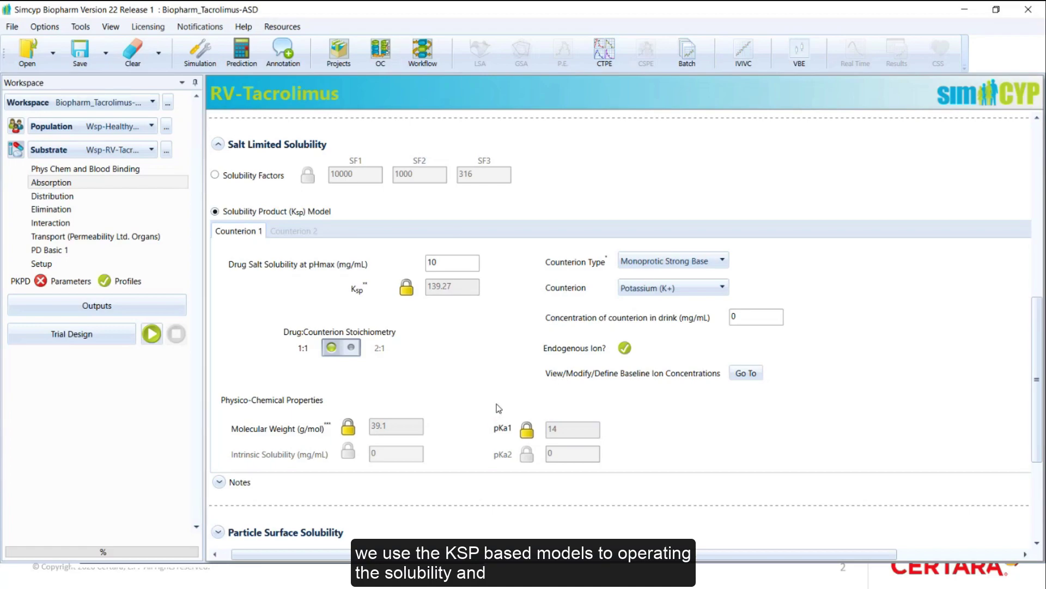
# Expand the particle surface solubility settings of Solid State 1 and select Surface pH with the Mechanistic Model
pyautogui.scroll(-3, 497, 409)
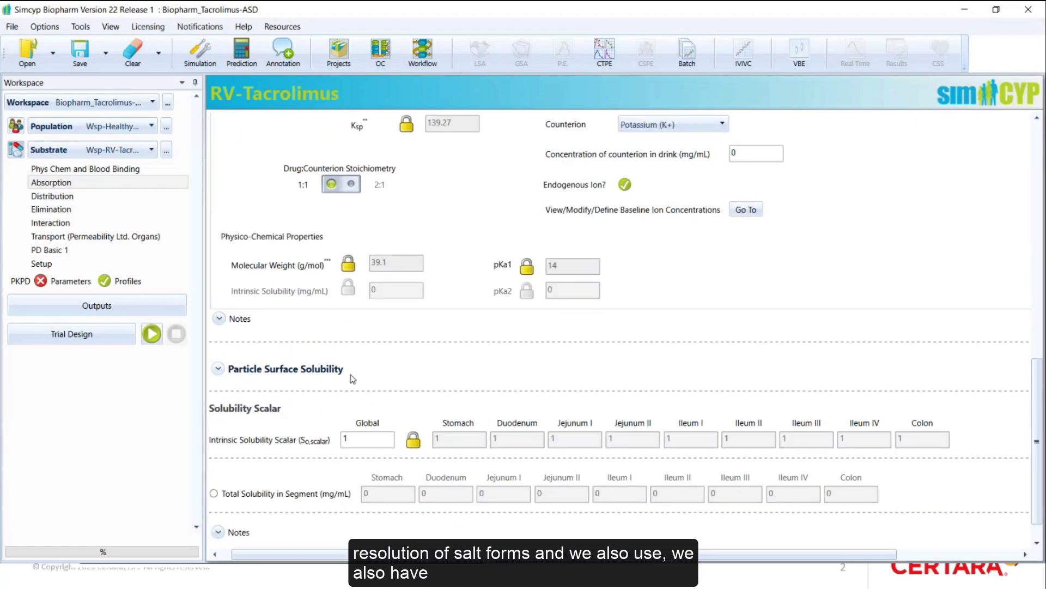
pyautogui.click(302, 375)
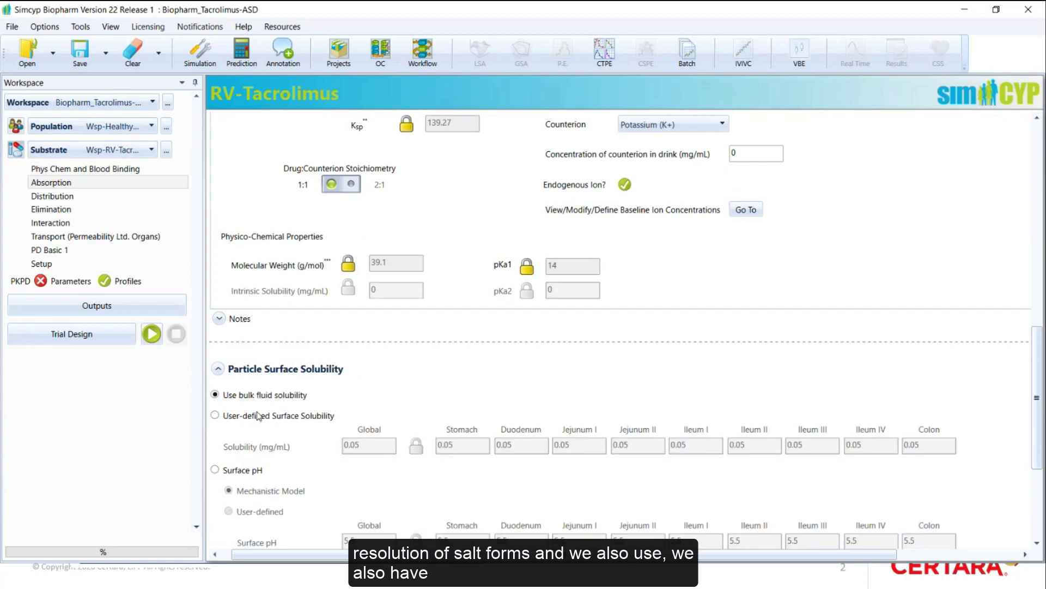
pyautogui.click(231, 469)
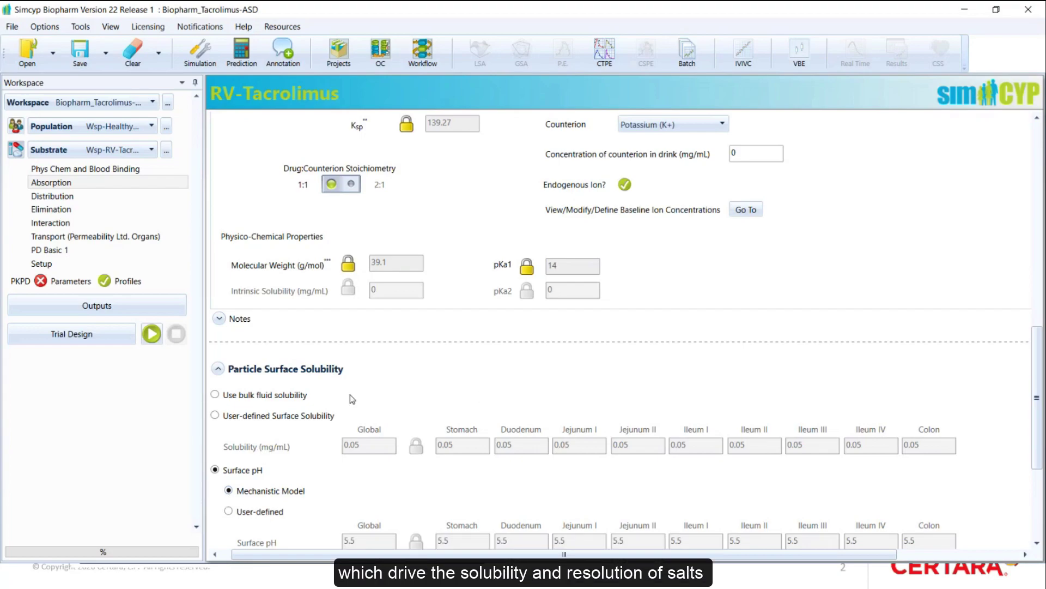
# View the formulation's excipient settings and examine the available excipient types, keeping Generic Surfactant selected
pyautogui.scroll(4, 384, 395)
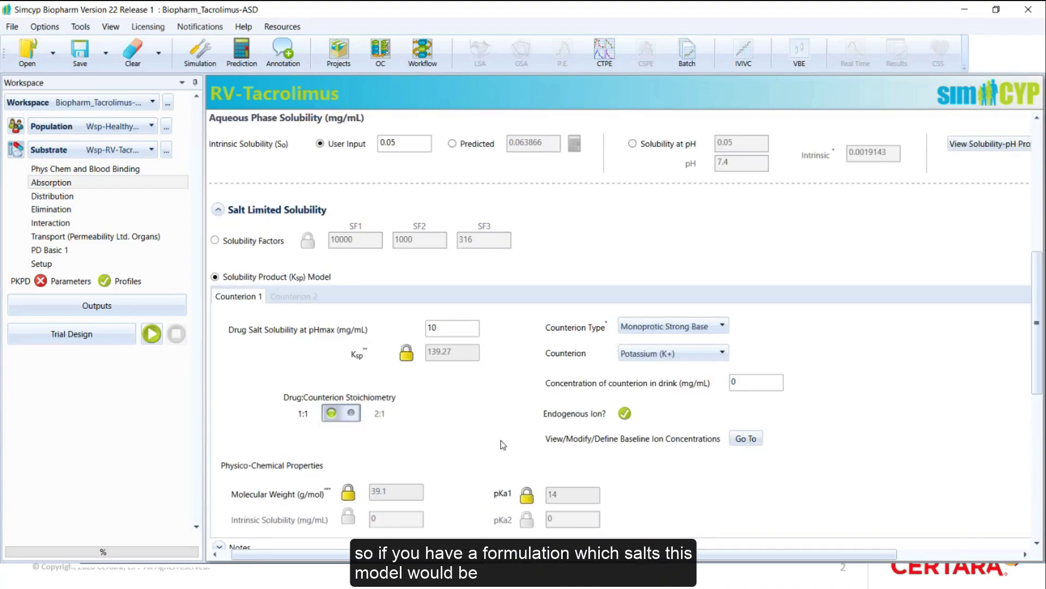
pyautogui.scroll(3, 538, 441)
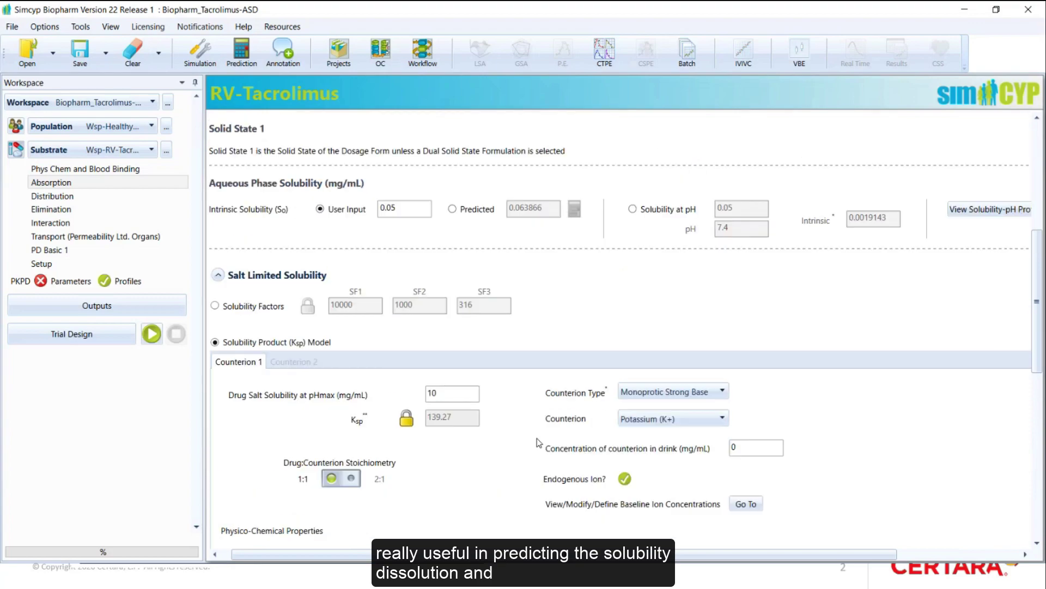
pyautogui.scroll(1, 539, 441)
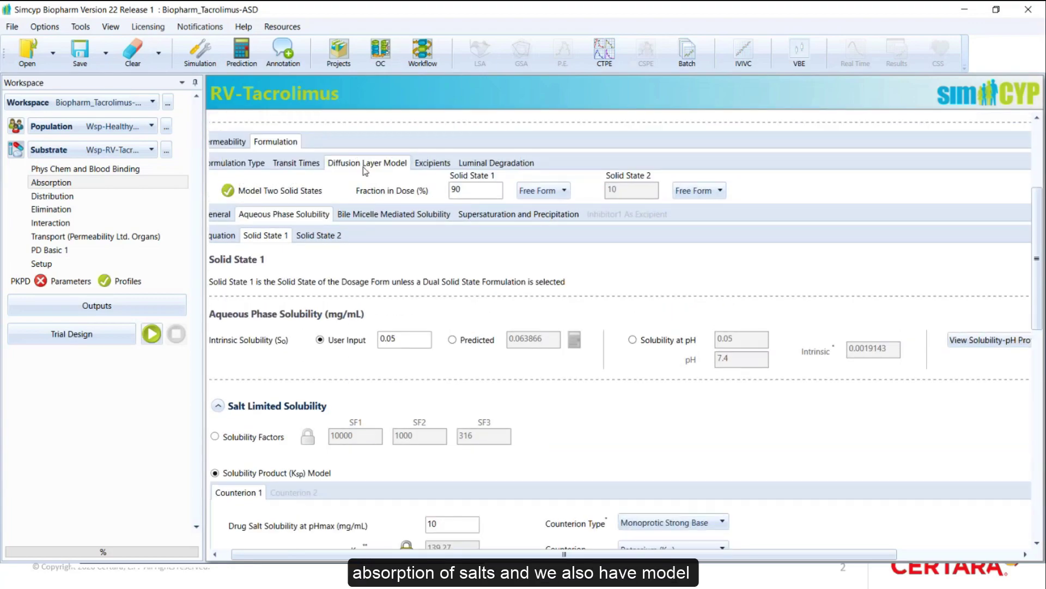
pyautogui.click(434, 164)
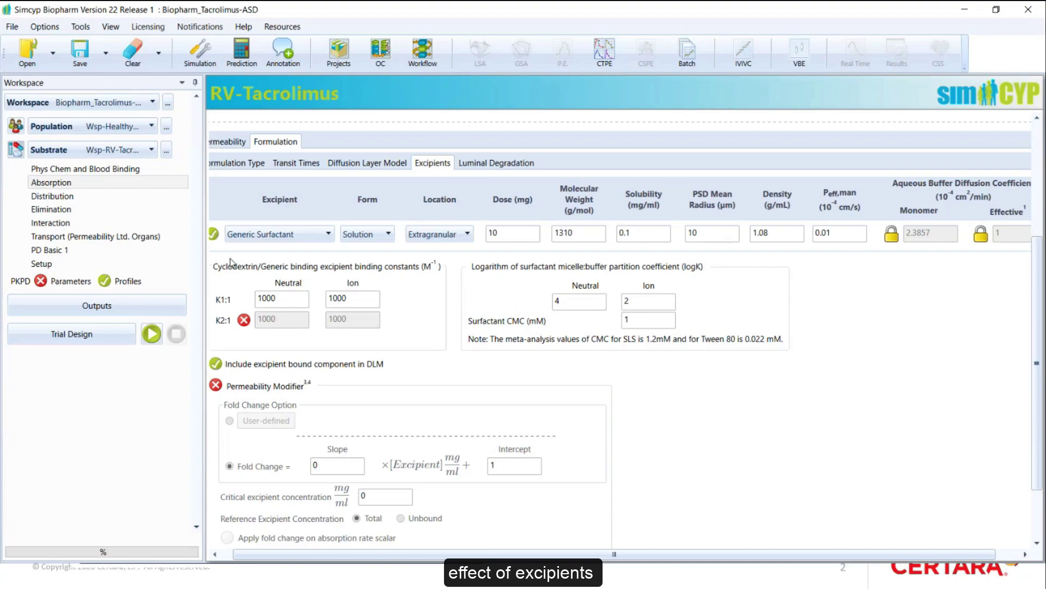
pyautogui.click(306, 234)
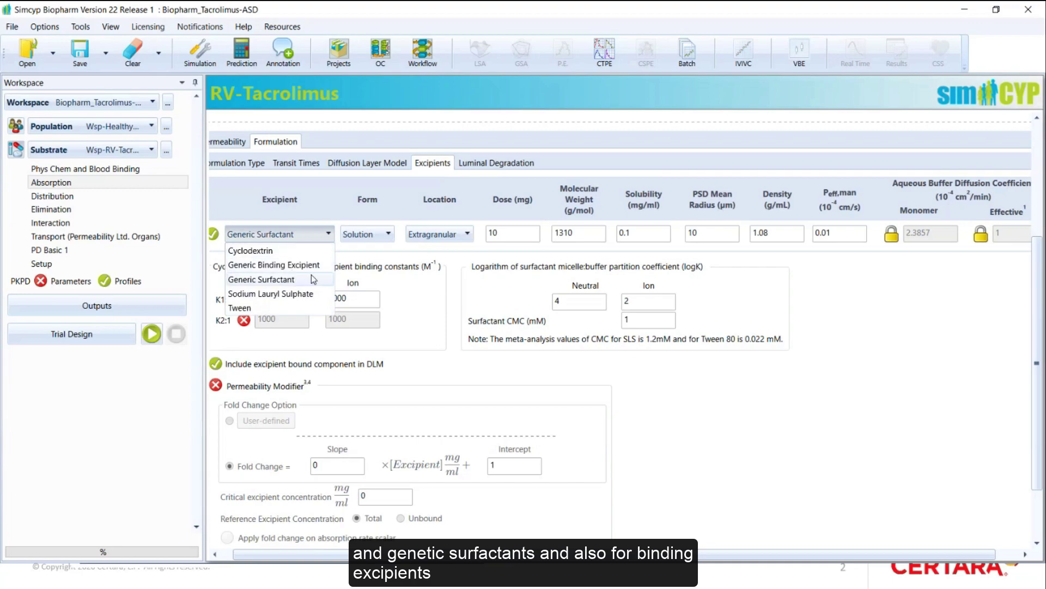
pyautogui.click(462, 365)
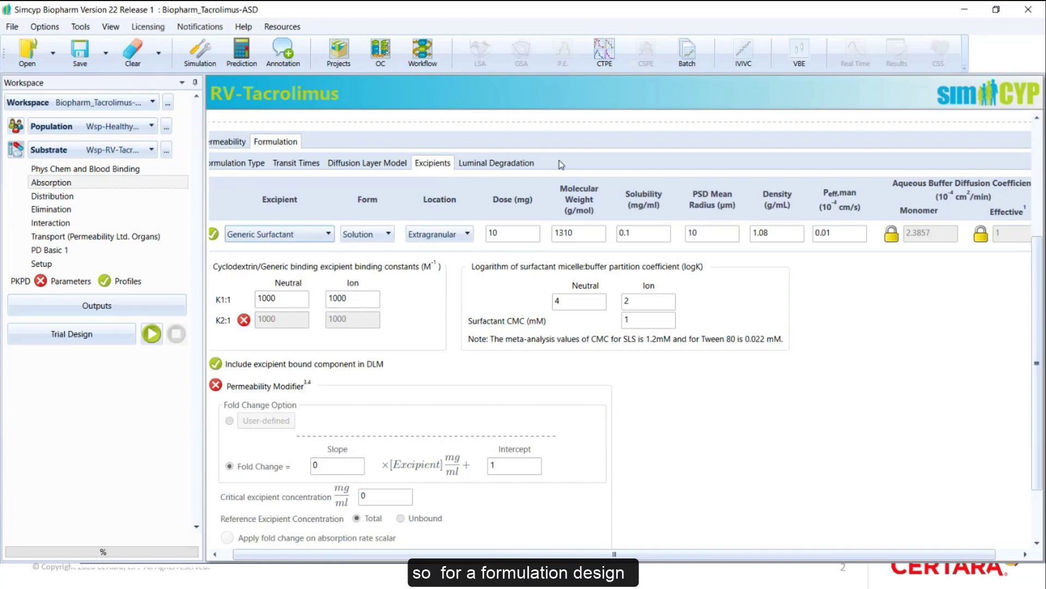